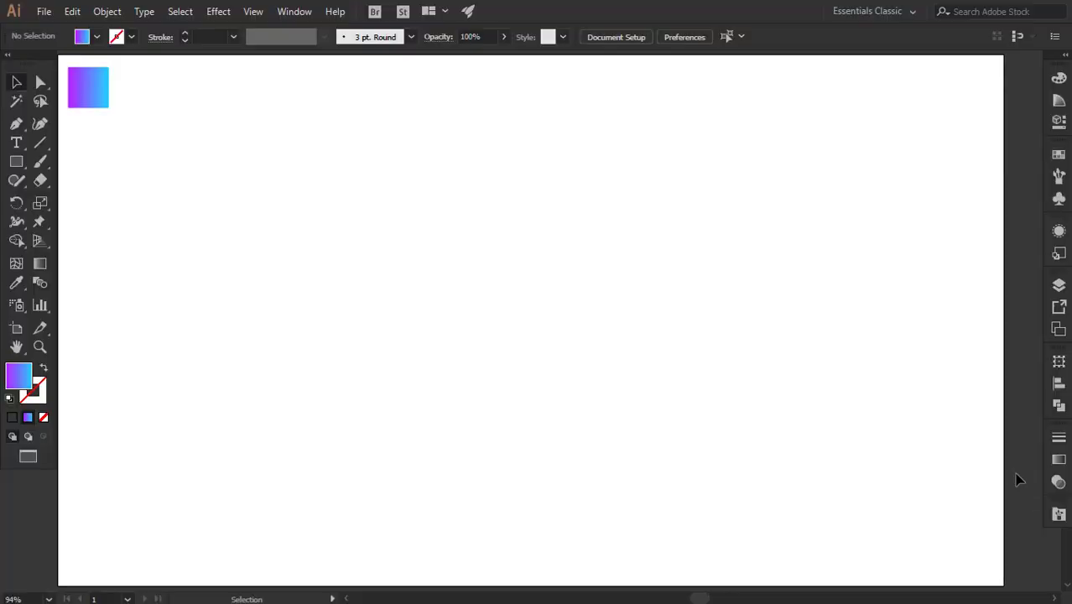
# - Draw a 375 × 375 px circle and centre it on the artboard
pyautogui.moveTo(16, 161); pyautogui.dragTo(79, 199)
pyautogui.click(12, 417)
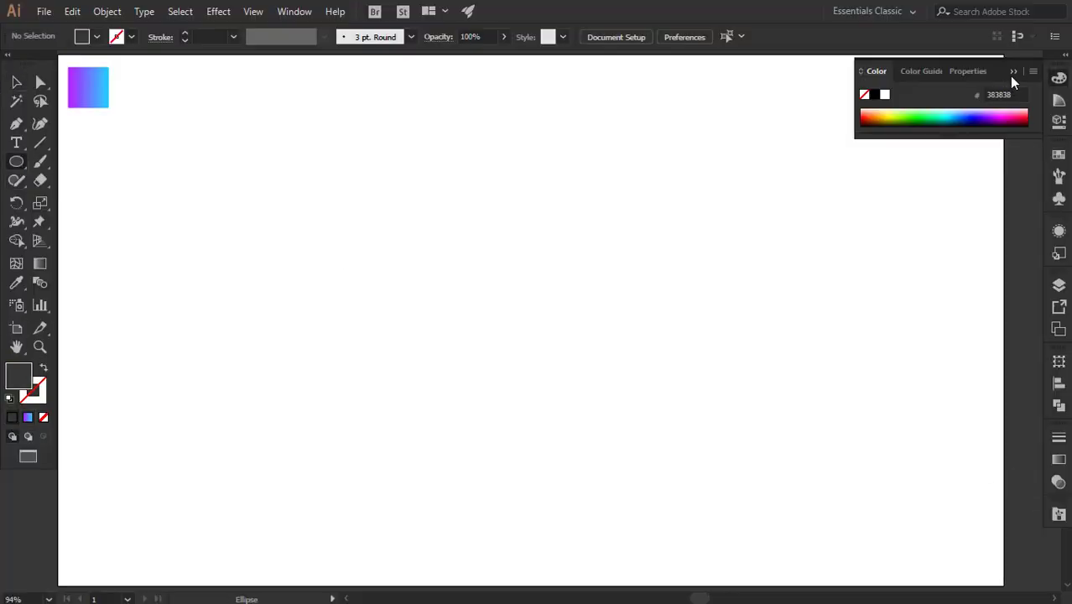
pyautogui.click(465, 372)
pyautogui.write('375')
pyautogui.press('Tab')
pyautogui.write('375')
pyautogui.press('Return')
pyautogui.press('v')
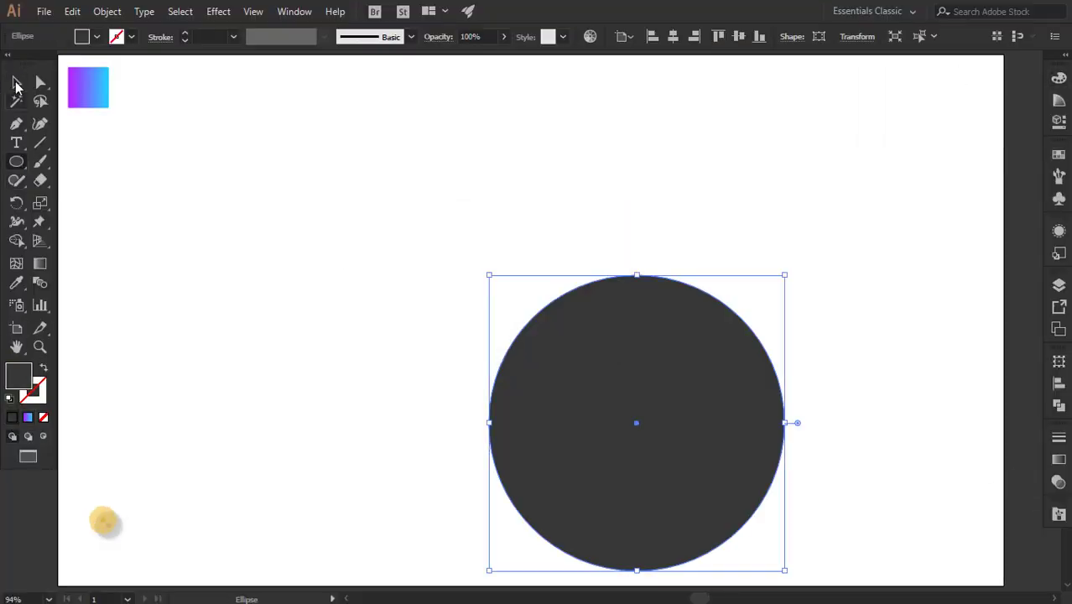
pyautogui.click(673, 36)
pyautogui.click(738, 36)
# - Fill the circle with the sampled gradient, running purple at top to cyan at bottom
pyautogui.click(16, 282)
pyautogui.click(88, 87)
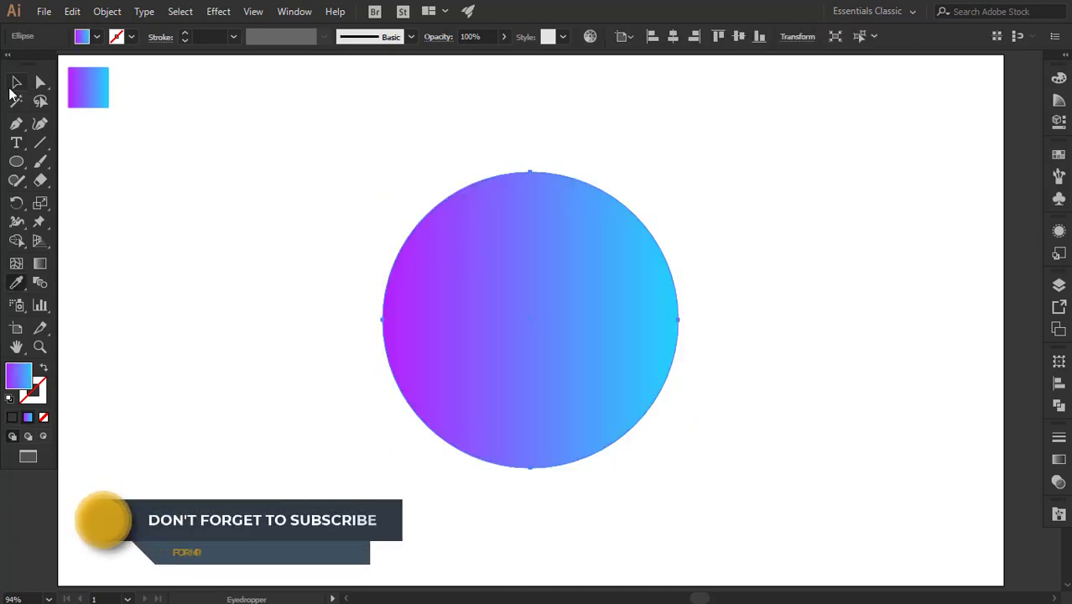
pyautogui.press('v')
pyautogui.hotkey('ctrl', 'shift', 'a')
pyautogui.click(472, 320)
pyautogui.press('g')
pyautogui.moveTo(531, 160); pyautogui.dragTo(530, 404)
pyautogui.press('v')
pyautogui.click(179, 170)
pyautogui.press('l')
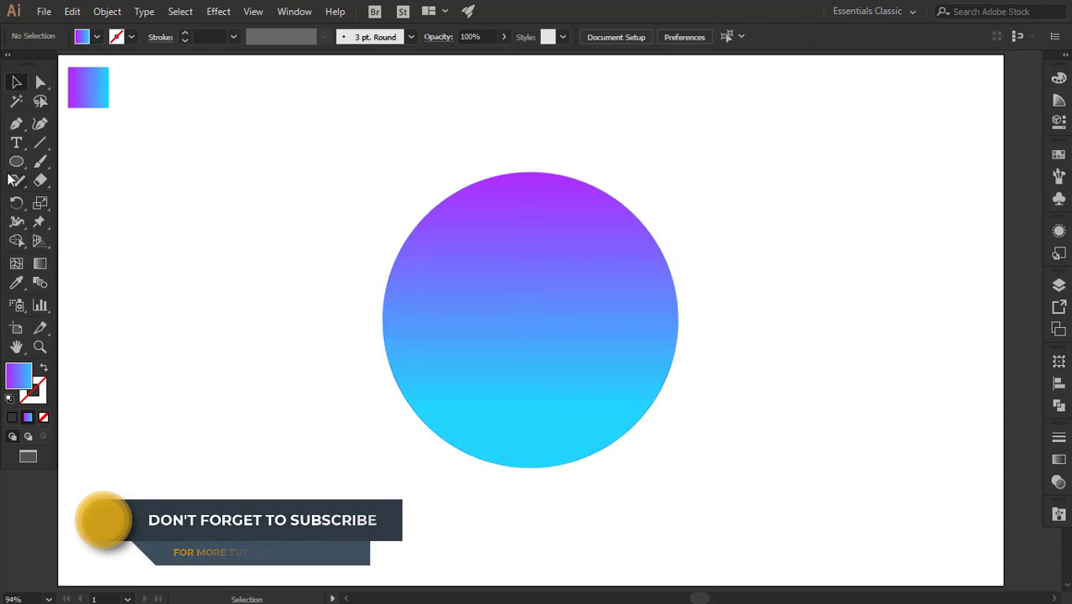
pyautogui.click(521, 284)
# - Create a 100 × 100 px white circle centred on the big circle
pyautogui.write('100')
pyautogui.press('Tab')
pyautogui.write('100')
pyautogui.press('Return')
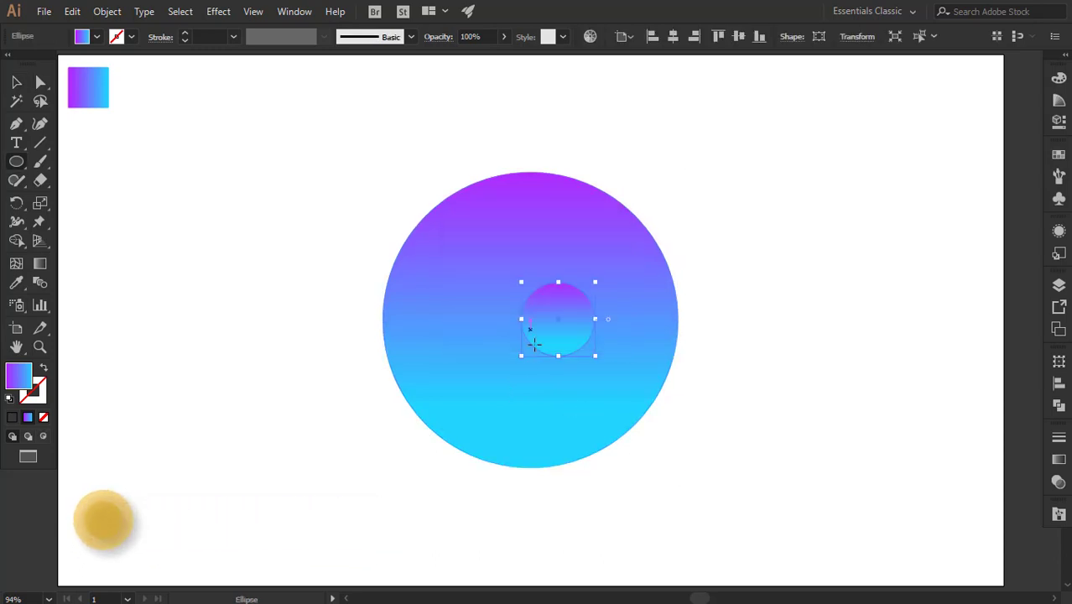
pyautogui.press('v')
pyautogui.click(673, 36)
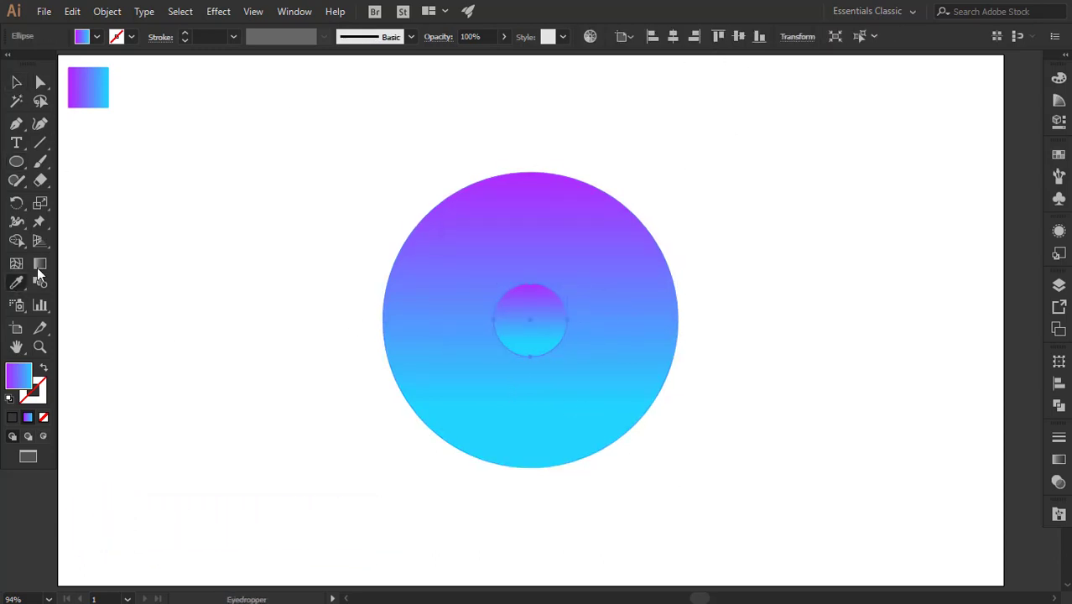
pyautogui.click(126, 260)
pyautogui.press('v')
pyautogui.click(239, 252)
# - Add a first ring around the white circle with Offset Path at 15 px
pyautogui.click(530, 320)
pyautogui.click(107, 11)
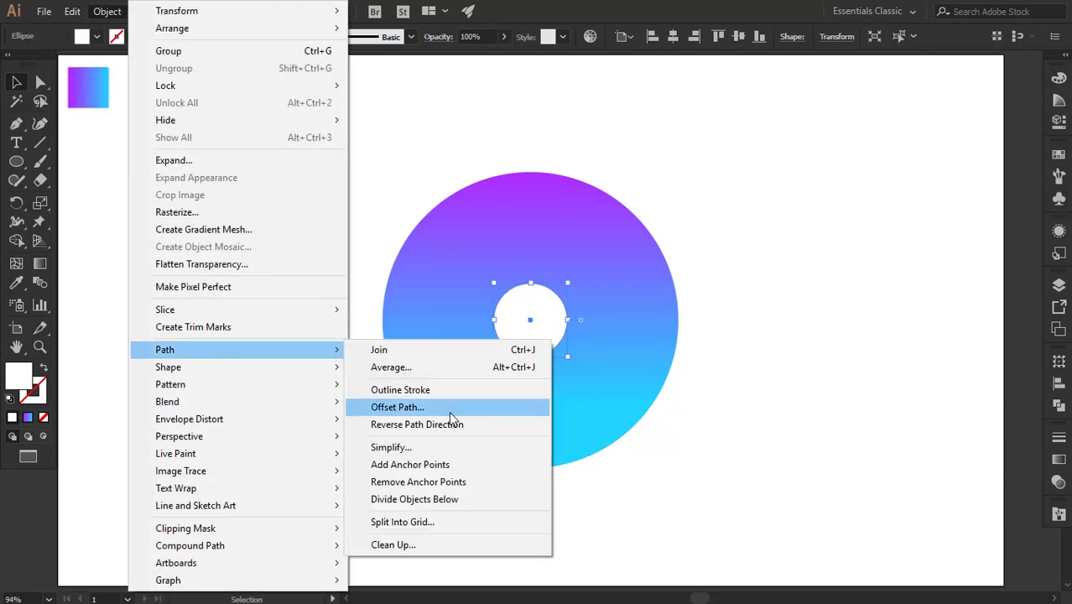
pyautogui.click(451, 408)
pyautogui.click(831, 192)
pyautogui.write('10')
pyautogui.press('Tab')
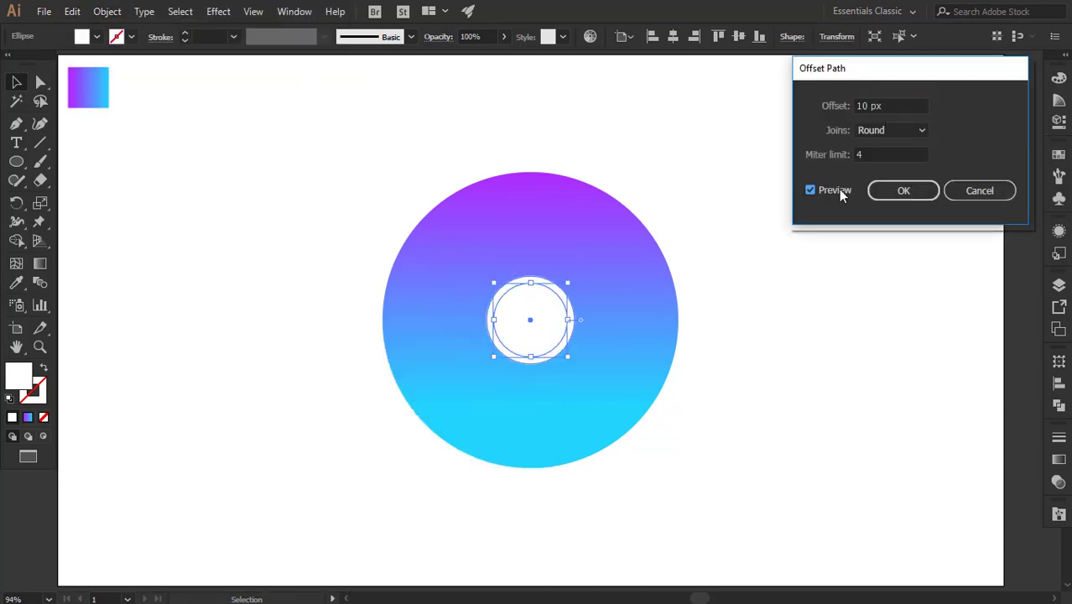
pyautogui.hotkey('shift', 'Tab')
pyautogui.write('15')
pyautogui.press('Tab')
pyautogui.hotkey('shift', 'Tab')
pyautogui.write('15')
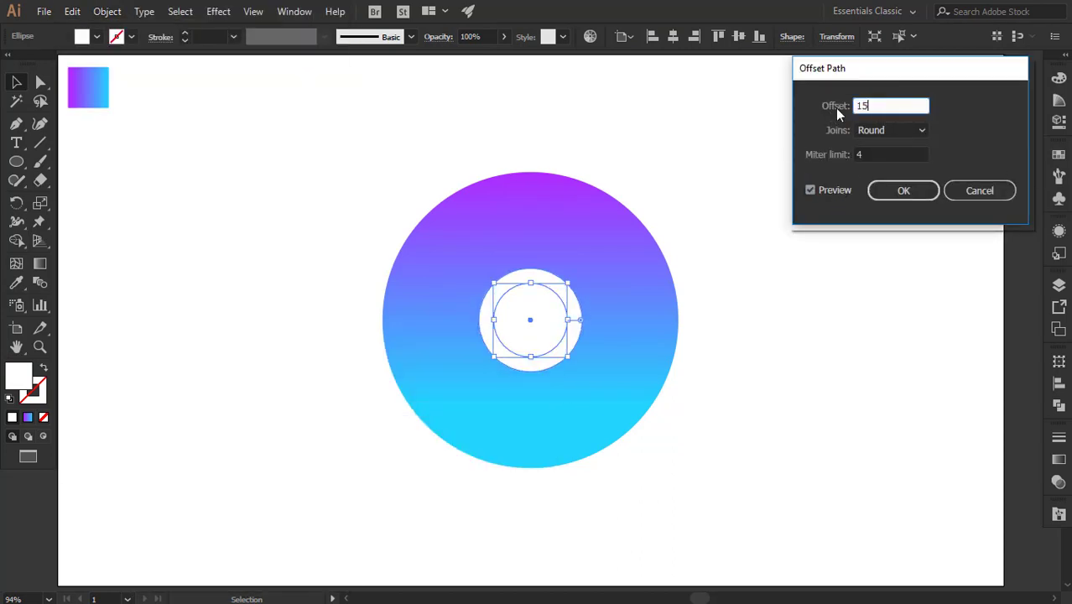
pyautogui.click(880, 191)
# - Repeat the 15 px Offset Path to create a second, larger ring
pyautogui.click(108, 11)
pyautogui.click(450, 407)
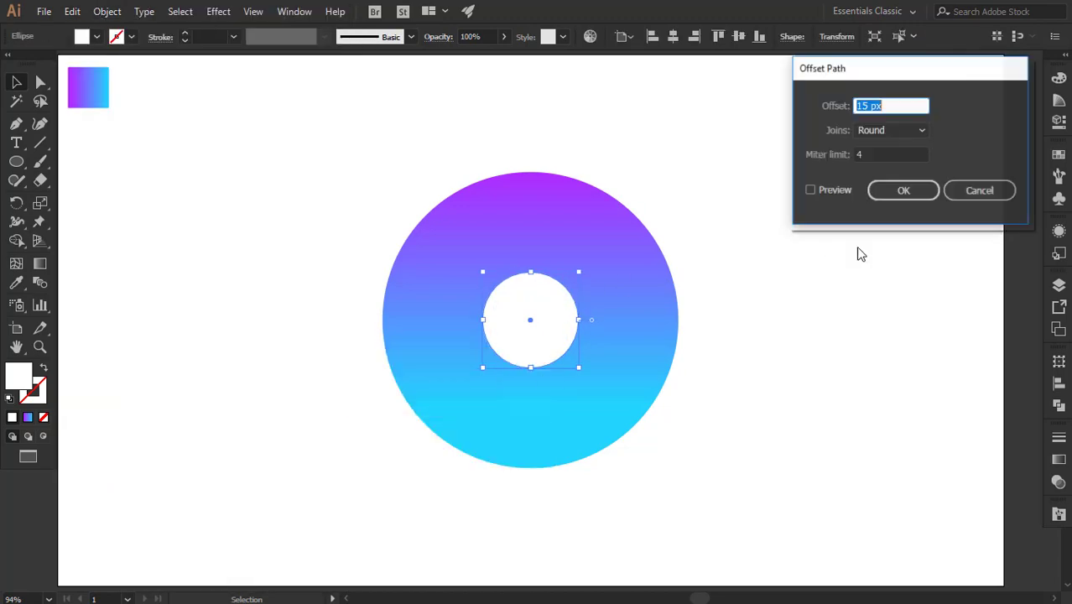
pyautogui.press('Return')
pyautogui.click(107, 11)
pyautogui.click(397, 395)
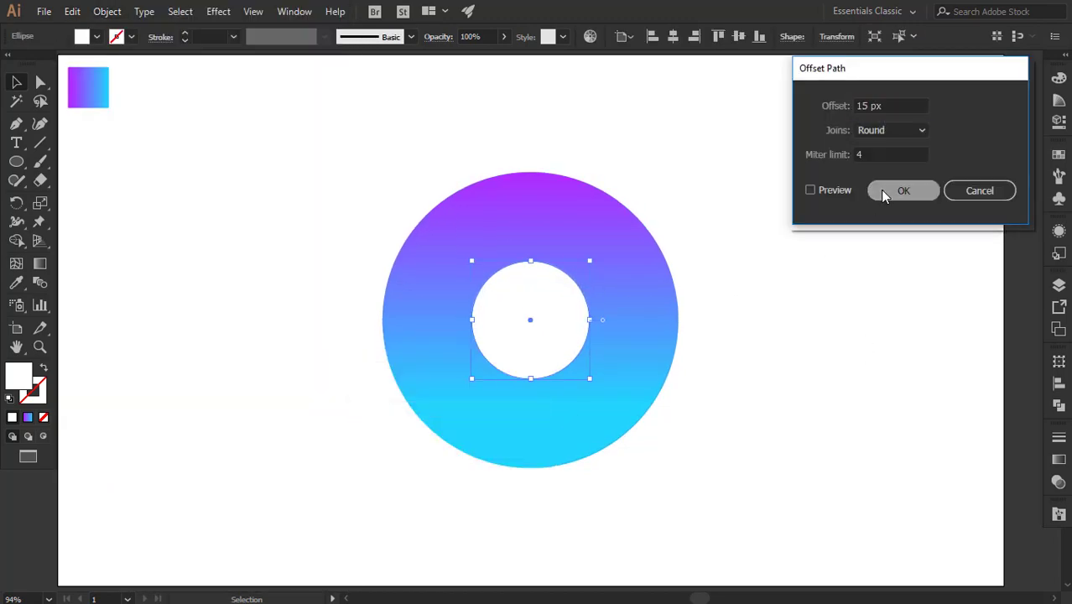
pyautogui.click(883, 191)
# - Set the outer ring to 10% opacity and the middle ring to 50%
pyautogui.click(1058, 459)
pyautogui.click(960, 430)
pyautogui.click(987, 454)
pyautogui.write('100')
pyautogui.press('Return')
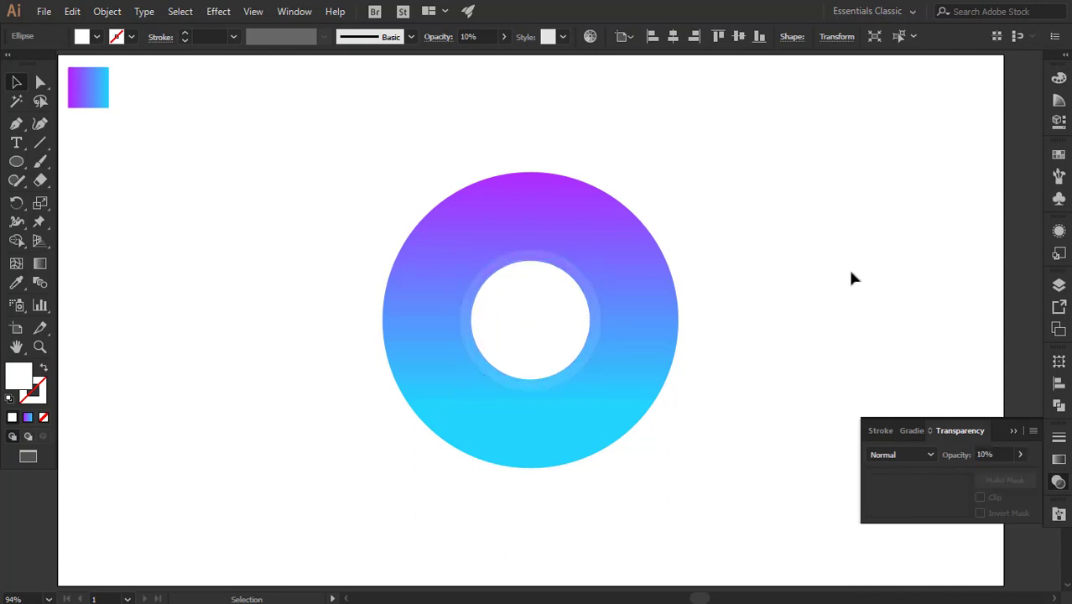
pyautogui.click(578, 330)
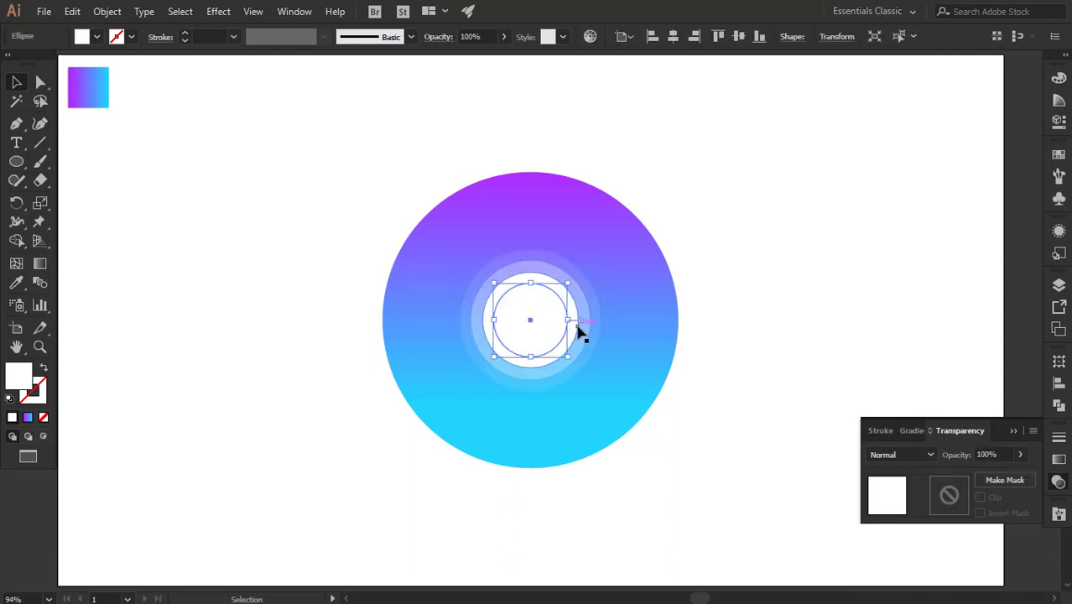
pyautogui.press('Return')
pyautogui.hotkey('ctrl', 'shift', 'a')
pyautogui.click(1013, 430)
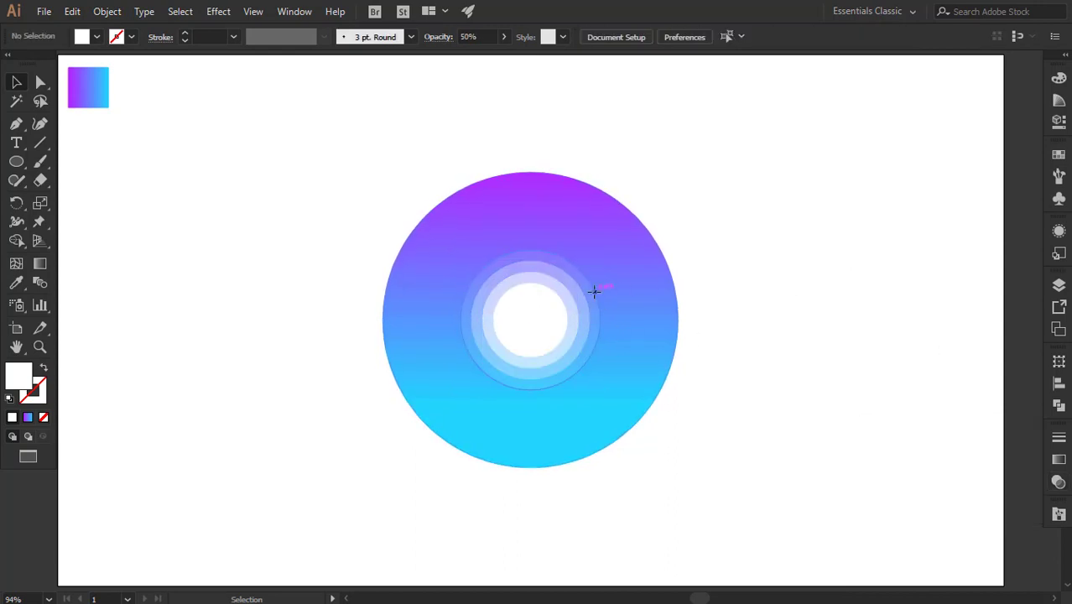
# - Apply a Stylize > Drop Shadow effect to the outer ring
pyautogui.click(593, 289)
pyautogui.click(218, 11)
pyautogui.click(411, 190)
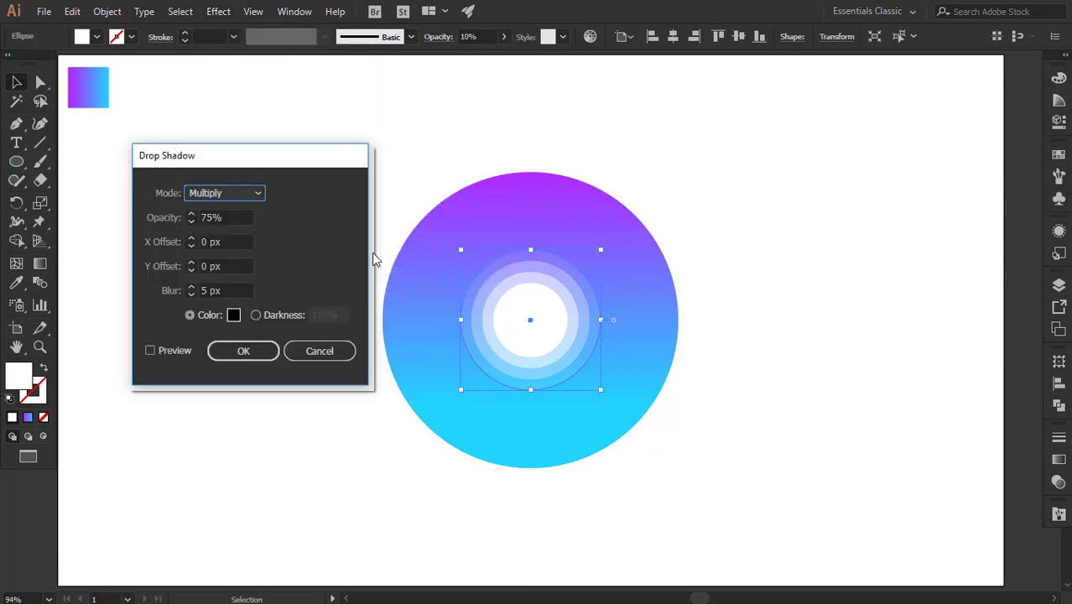
pyautogui.click(176, 353)
pyautogui.moveTo(226, 290); pyautogui.dragTo(200, 290)
pyautogui.click(243, 350)
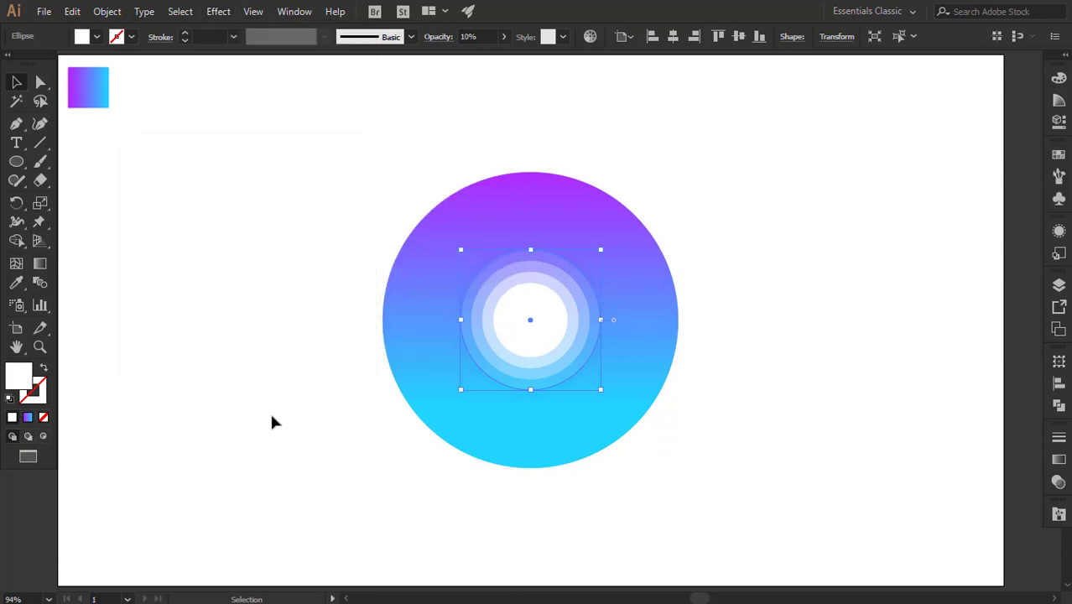
# - Select only the inner white circle
pyautogui.click(617, 290)
pyautogui.moveTo(422, 137)
pyautogui.mouseDown()
pyautogui.moveTo(528, 352)
pyautogui.moveTo(543, 319)
pyautogui.mouseUp()
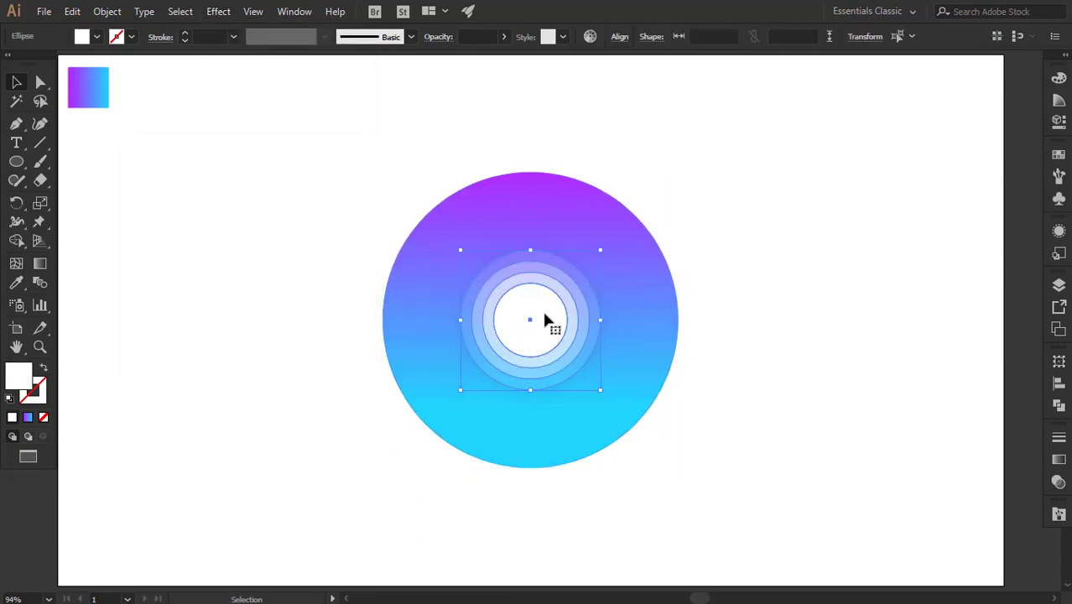
pyautogui.click(593, 379)
pyautogui.click(530, 348)
# - With no fill and a 0.5 pt grey scatter brush, paint dots over the moon's lower right
pyautogui.click(523, 313)
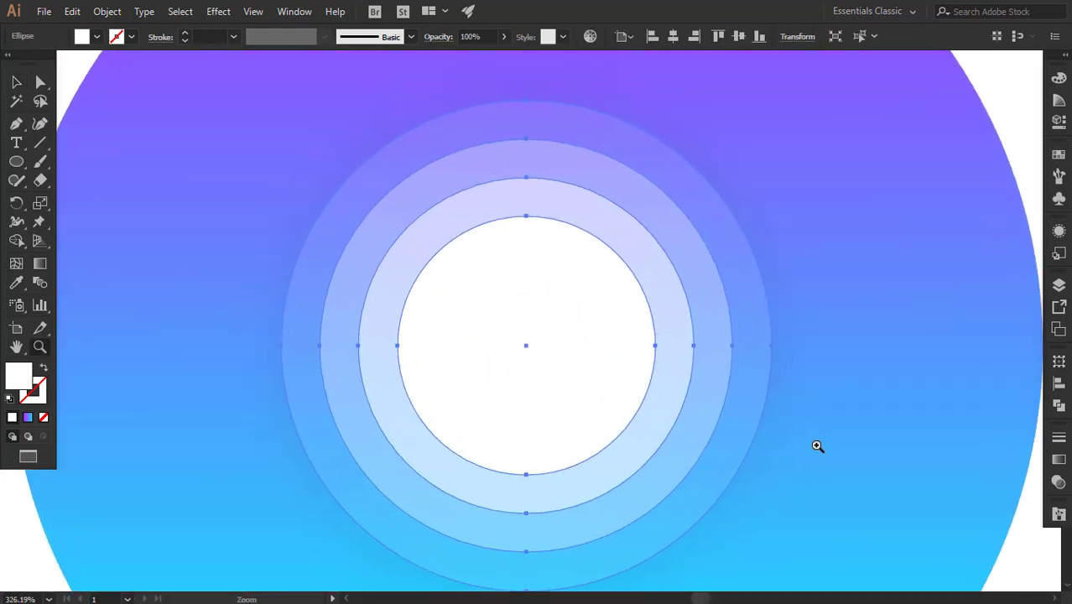
pyautogui.press('v')
pyautogui.click(854, 354)
pyautogui.click(587, 361)
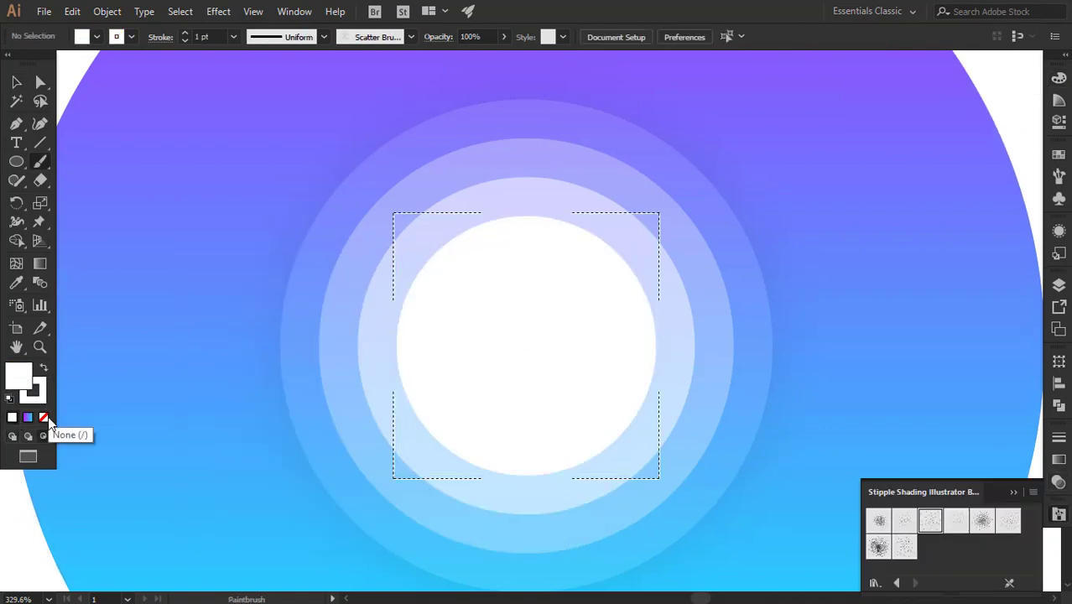
pyautogui.click(43, 417)
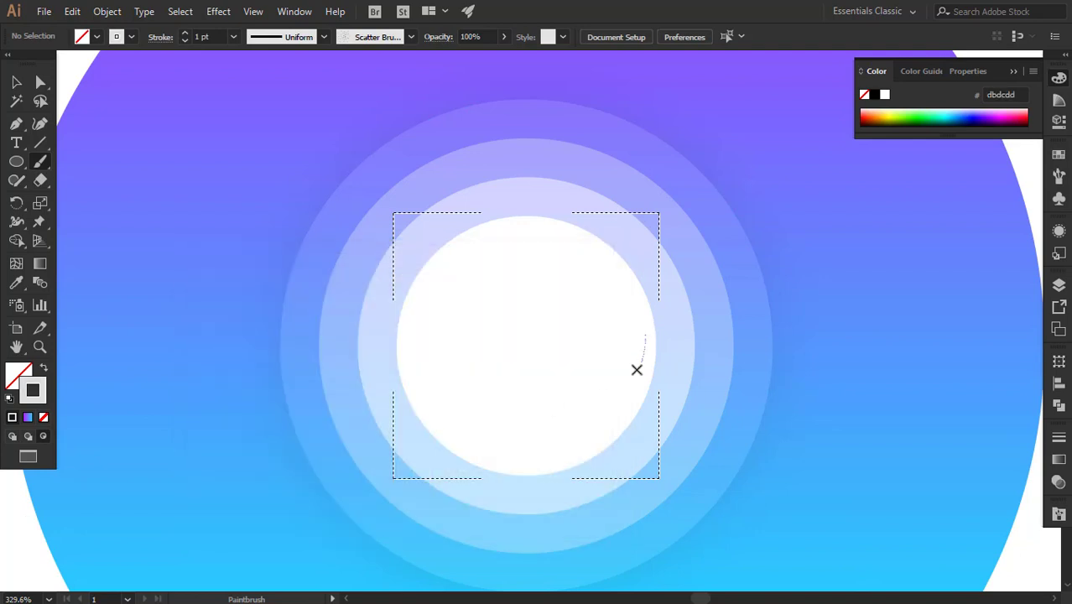
pyautogui.hotkey('ctrl', 'z')
pyautogui.click(185, 40)
pyautogui.moveTo(670, 356); pyautogui.dragTo(602, 434)
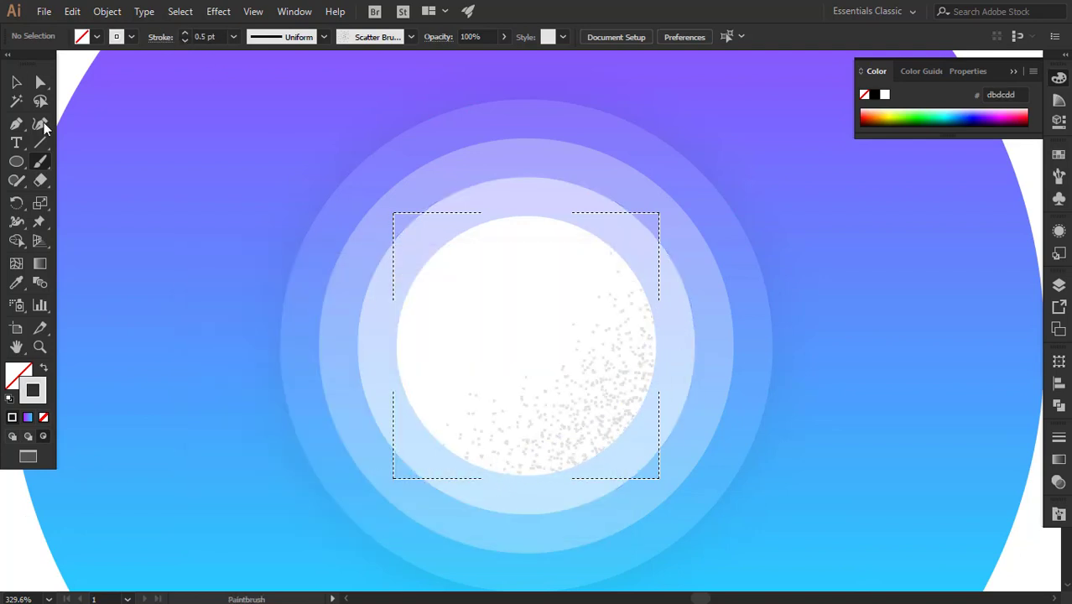
pyautogui.press('v')
pyautogui.click(618, 407)
# - Draw a small crater circle on the moon's upper left, clipped to the moon and filled #ebeced
pyautogui.press('l')
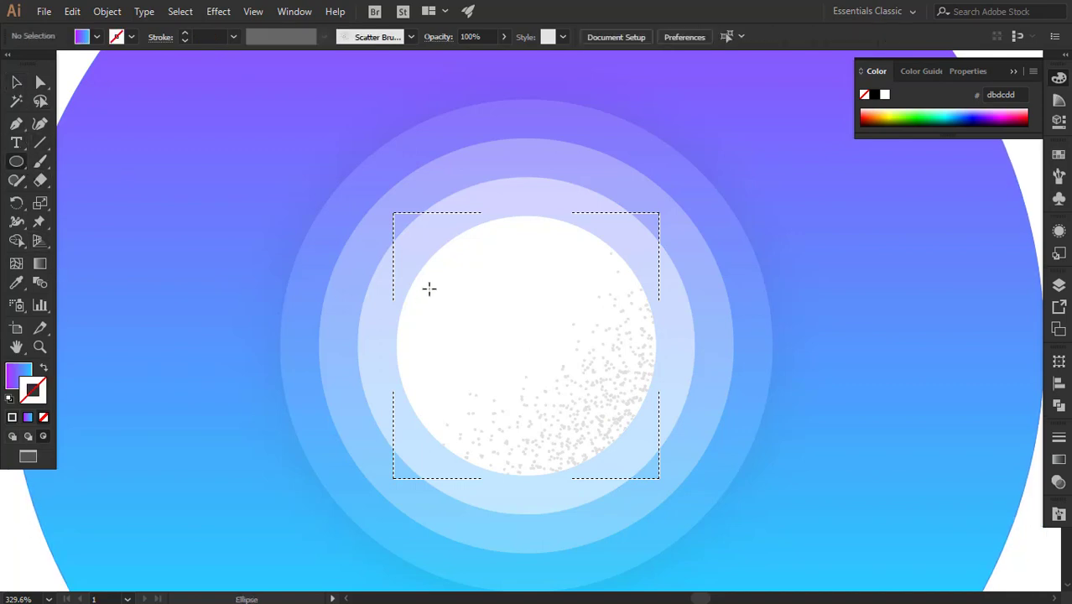
pyautogui.moveTo(430, 270); pyautogui.dragTo(491, 330)
pyautogui.press('v')
pyautogui.click(11, 416)
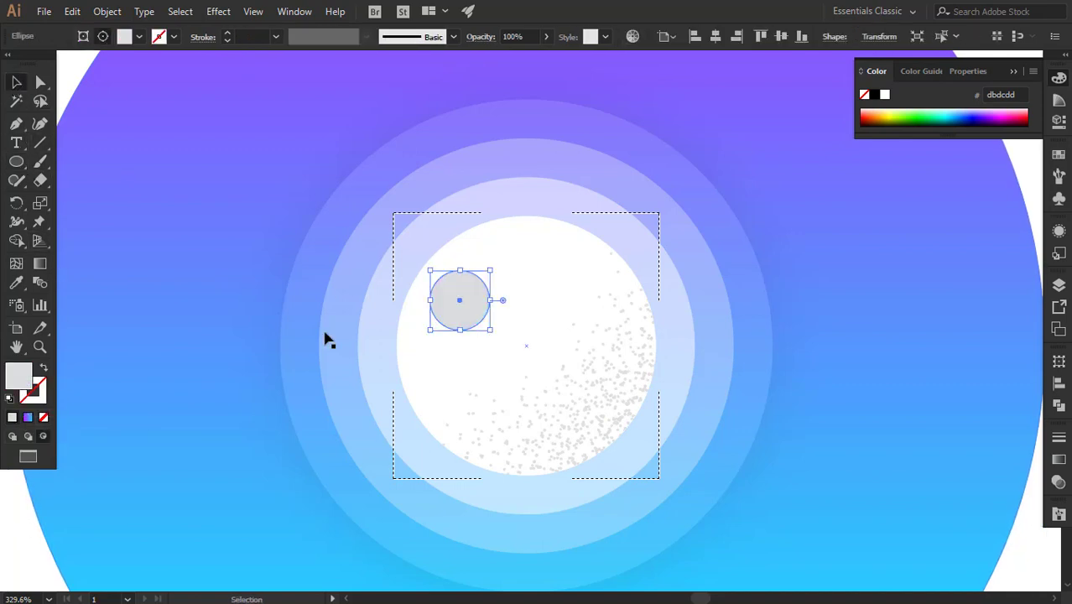
pyautogui.keyDown('shift'); pyautogui.click(399, 343); pyautogui.keyUp('shift')
pyautogui.hotkey('ctrl', '7')
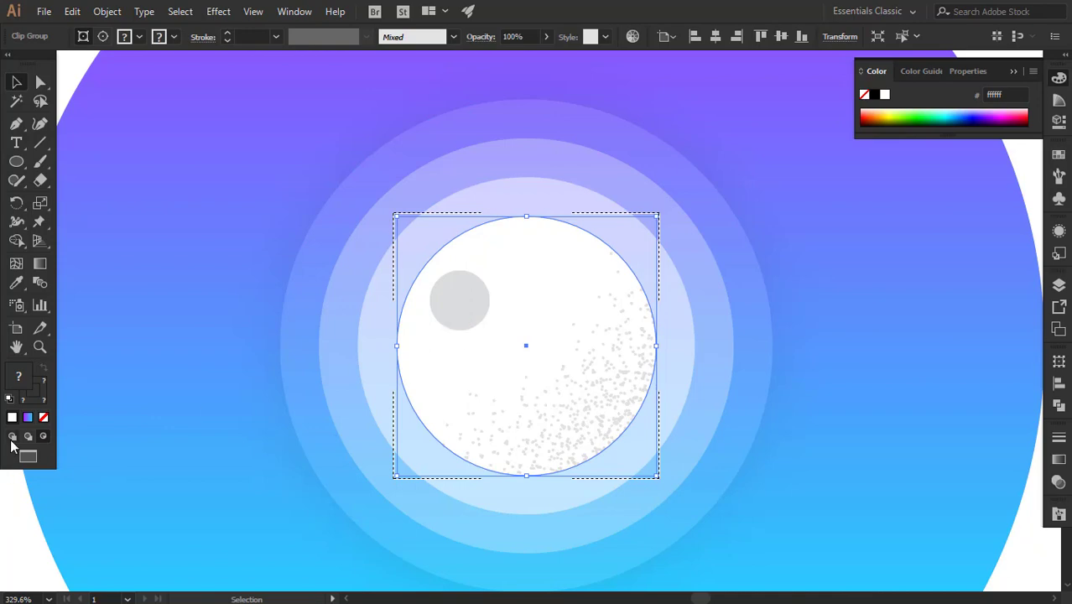
pyautogui.doubleClick(463, 318)
pyautogui.doubleClick(18, 375)
pyautogui.click(574, 298)
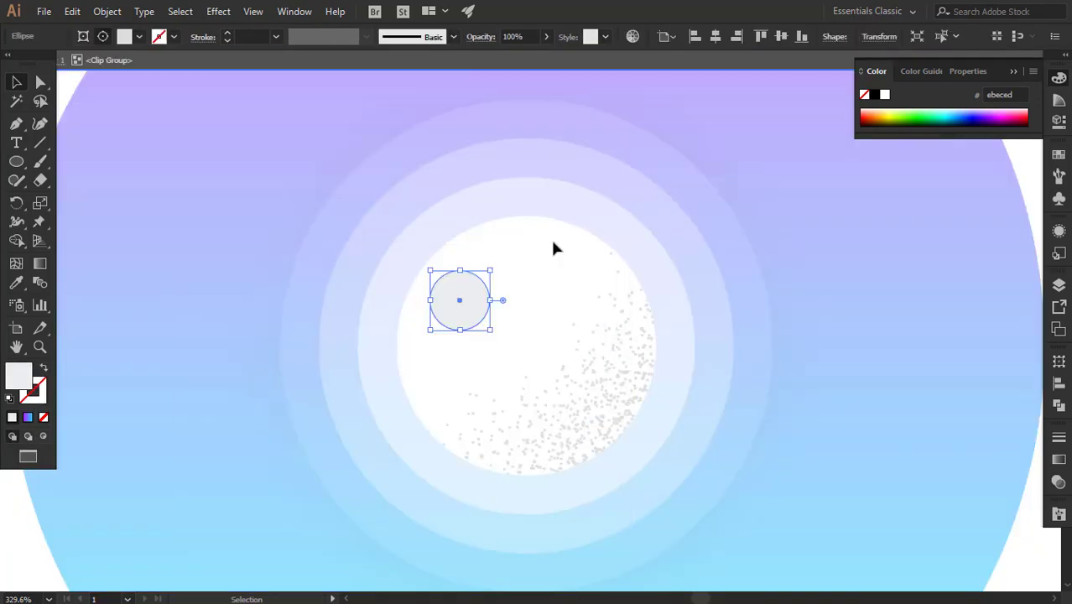
# - Stipple the crater with a #d3d3d3 scatter-brush stroke and reselect the crater
pyautogui.click(141, 431)
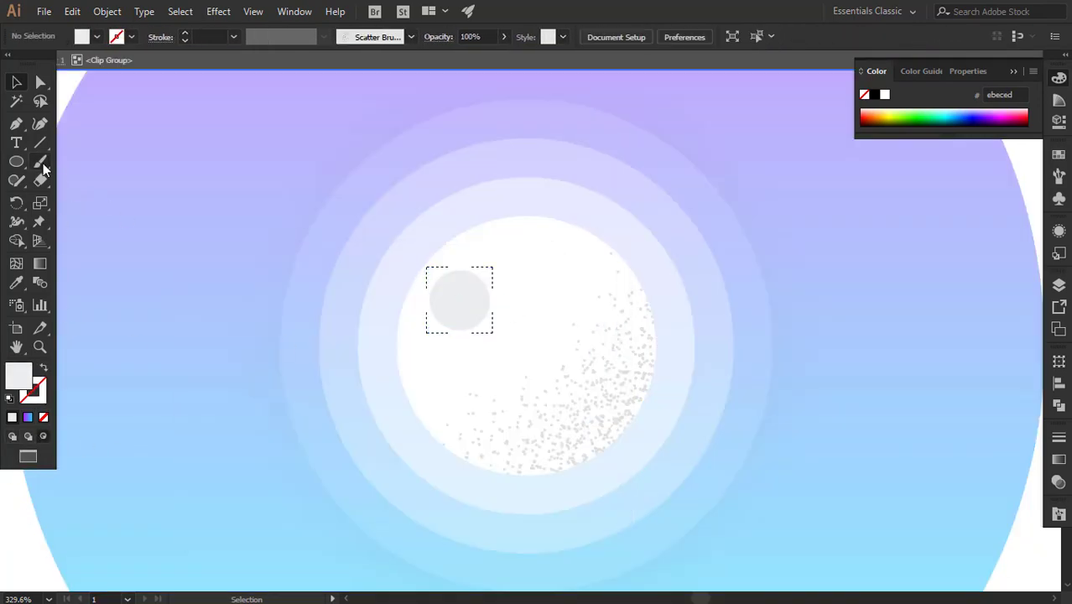
pyautogui.doubleClick(37, 398)
pyautogui.press('Return')
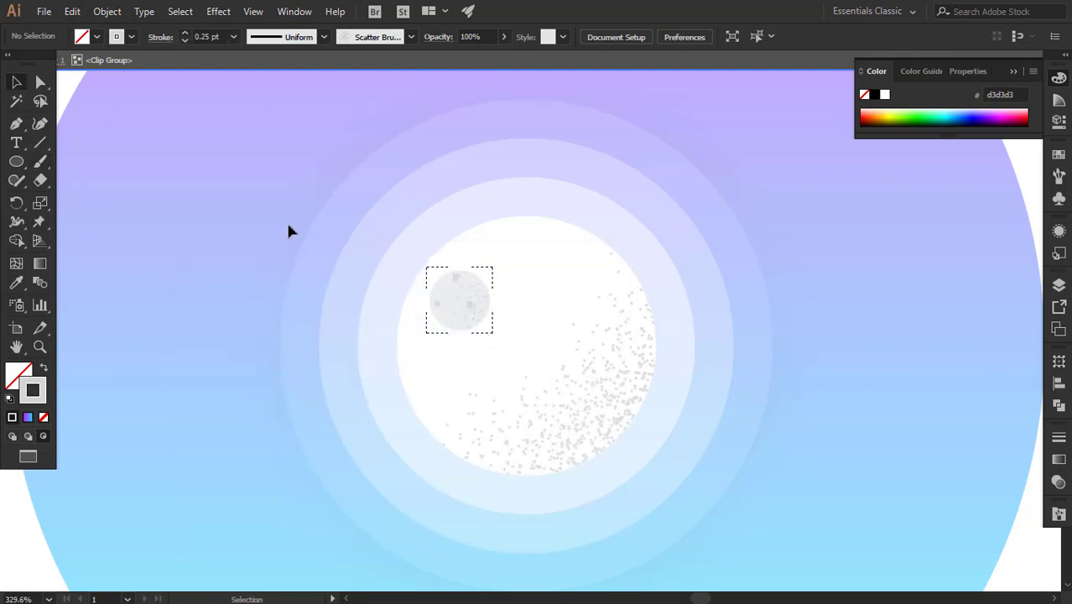
pyautogui.doubleClick(130, 438)
pyautogui.click(479, 322)
pyautogui.doubleClick(485, 303)
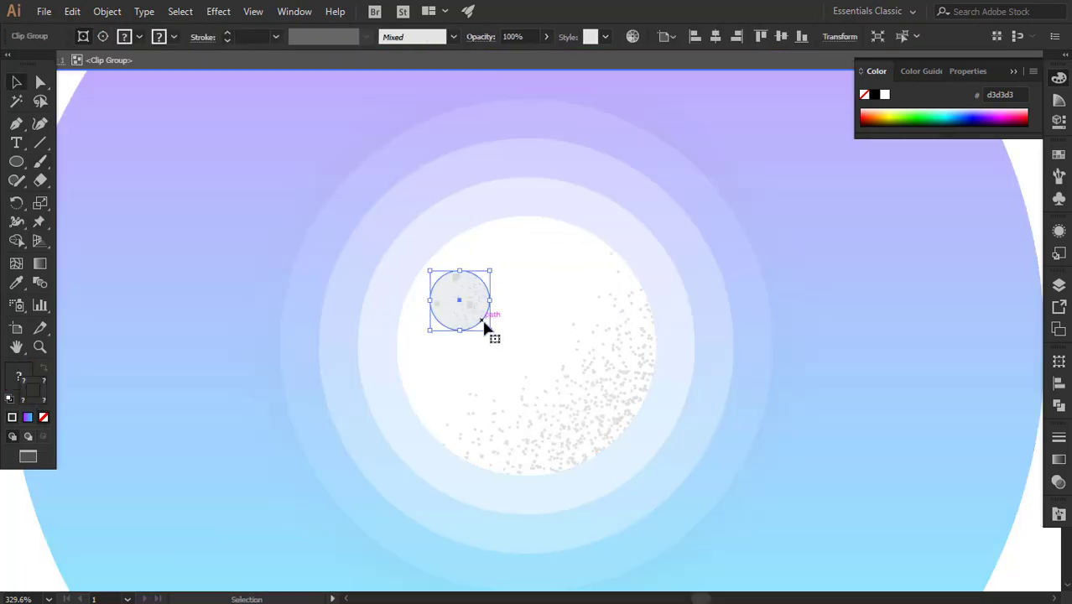
pyautogui.click(73, 11)
# - Paste a copy of the crater above the first one and shrink it
pyautogui.click(92, 89)
pyautogui.moveTo(428, 329); pyautogui.dragTo(520, 267)
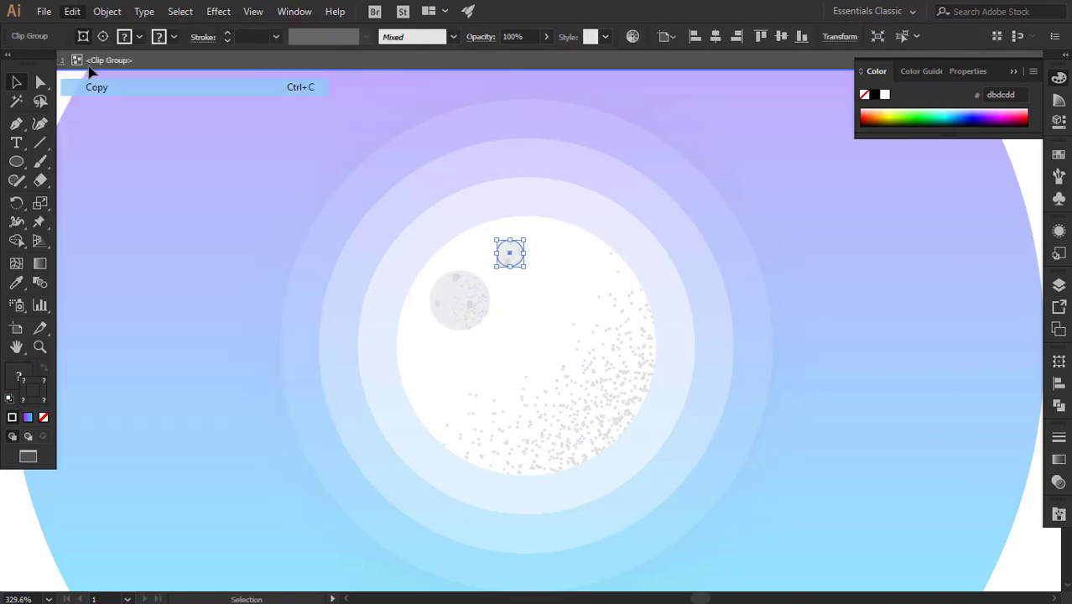
pyautogui.moveTo(485, 267); pyautogui.dragTo(503, 264)
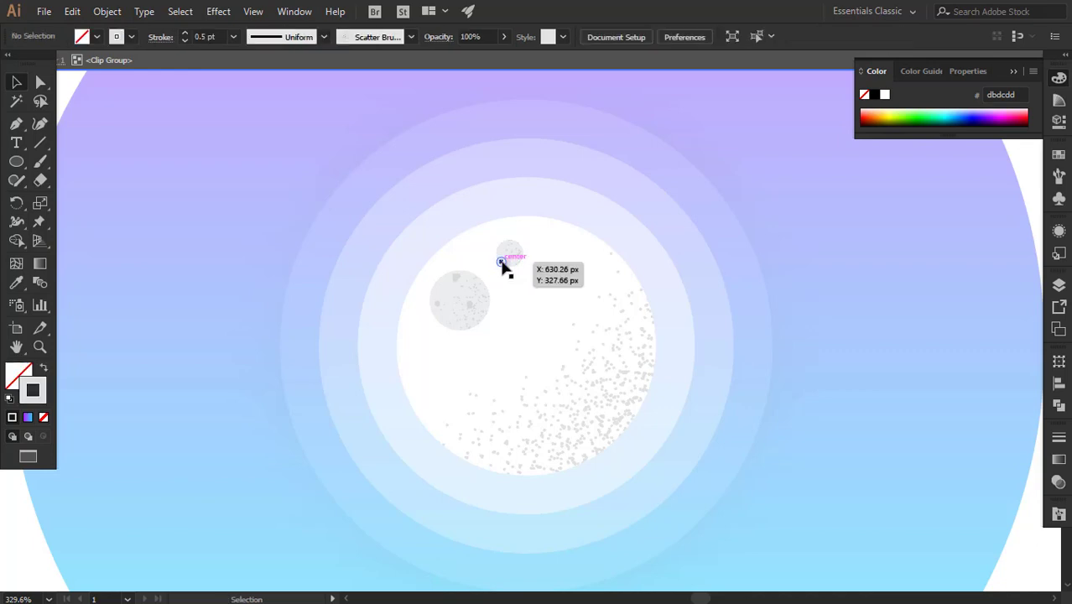
# - Set the Paintbrush stroke to pale grey #edeeef for faint upper-left stipple
pyautogui.click(425, 417)
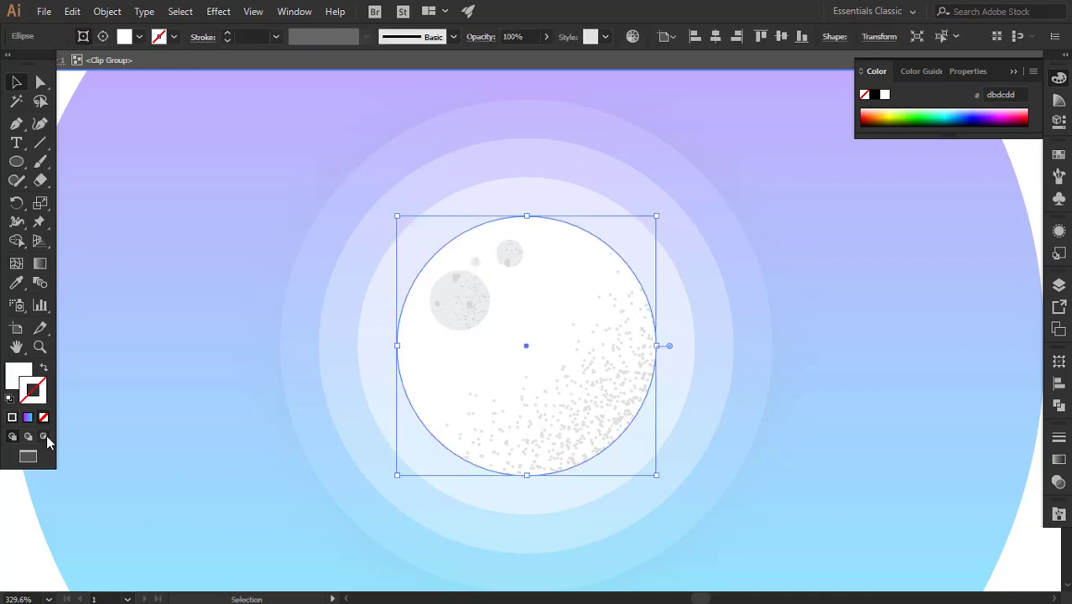
pyautogui.click(10, 515)
pyautogui.press('b')
pyautogui.doubleClick(44, 391)
pyautogui.write('edeeef')
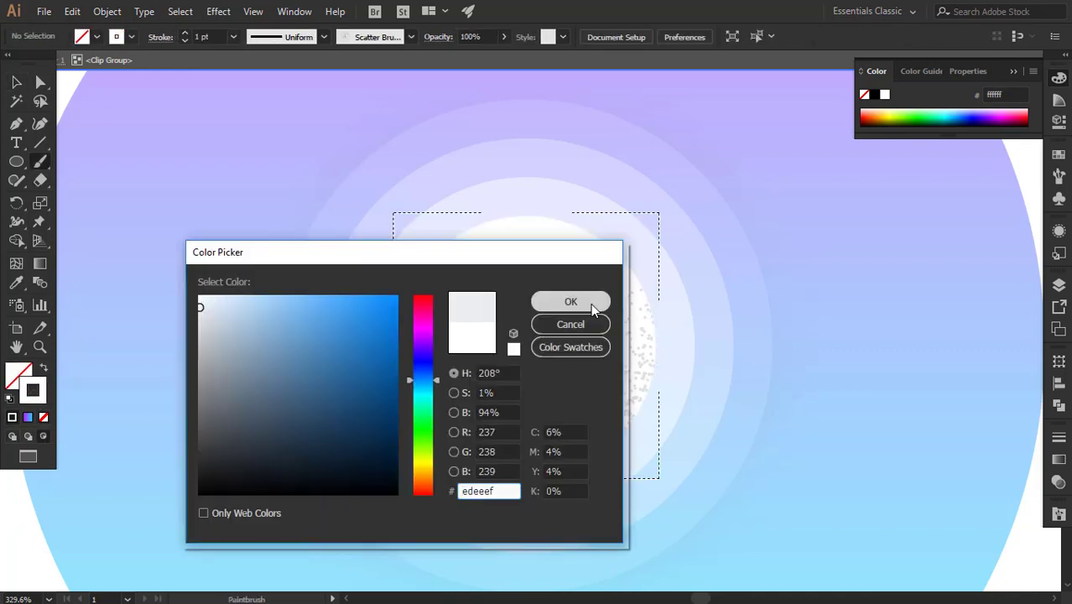
pyautogui.click(569, 301)
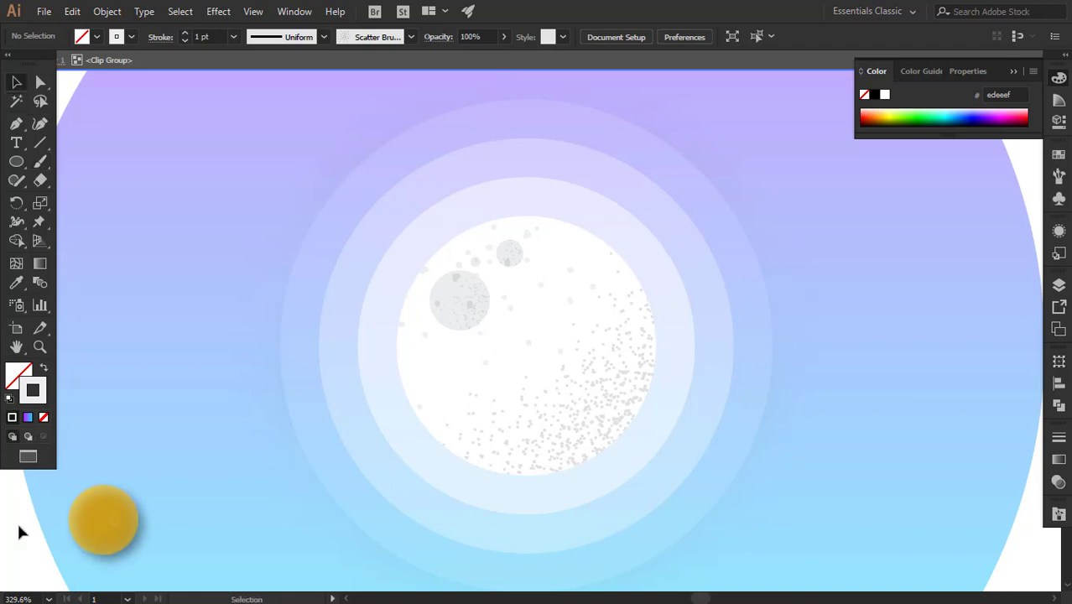
# - Zoom out to the whole design and set the Paintbrush stroke to white
pyautogui.hotkey('ctrl', '-')
pyautogui.hotkey('ctrl', '-')
pyautogui.rightClick(584, 316)
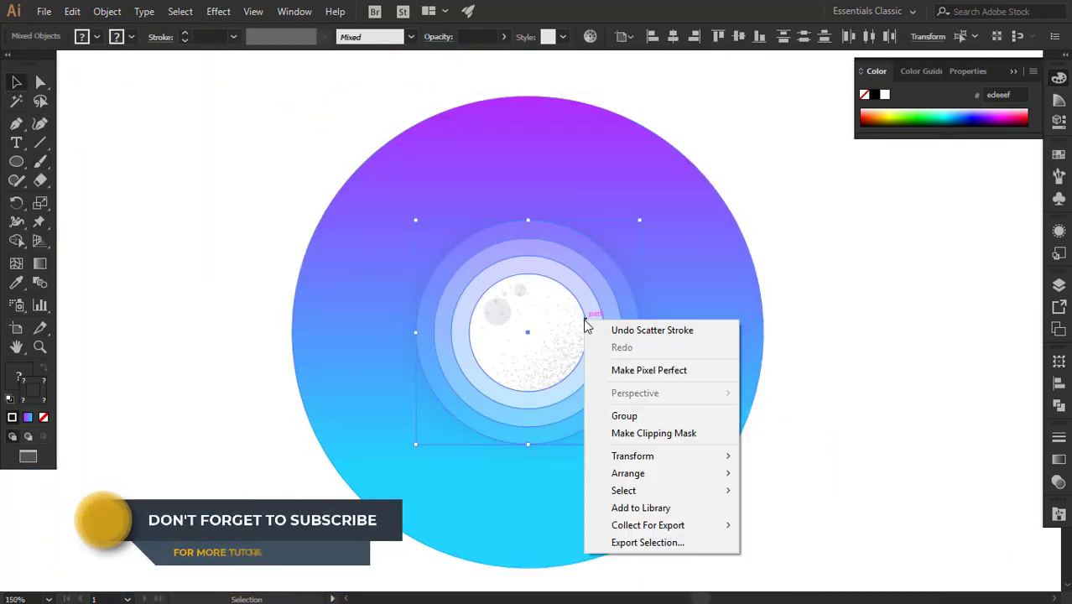
pyautogui.click(806, 387)
pyautogui.hotkey('ctrl', 'z')
pyautogui.click(896, 188)
pyautogui.click(637, 260)
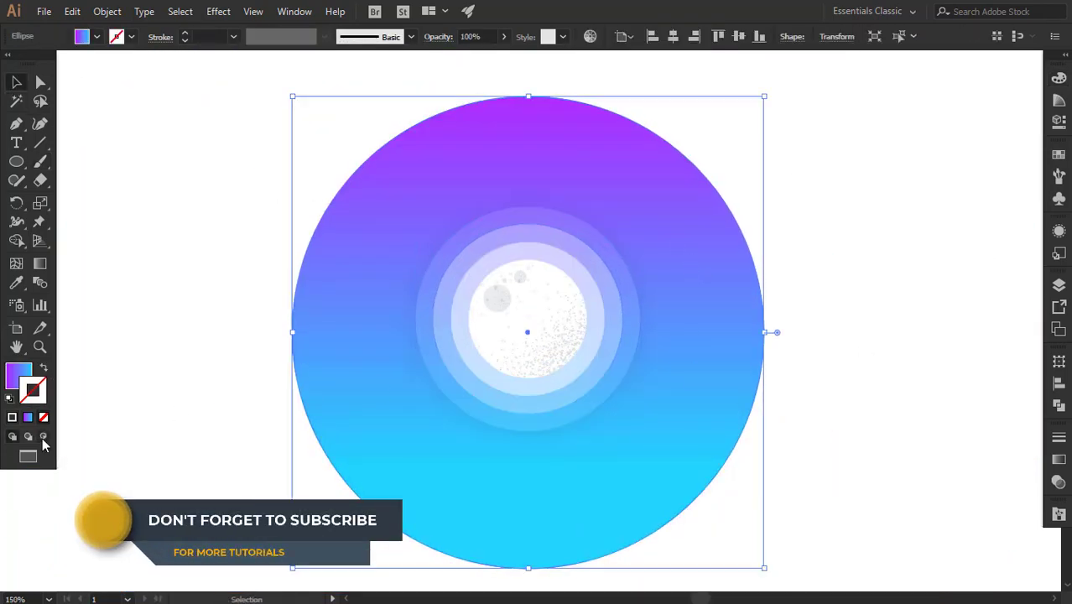
pyautogui.click(178, 378)
pyautogui.press('b')
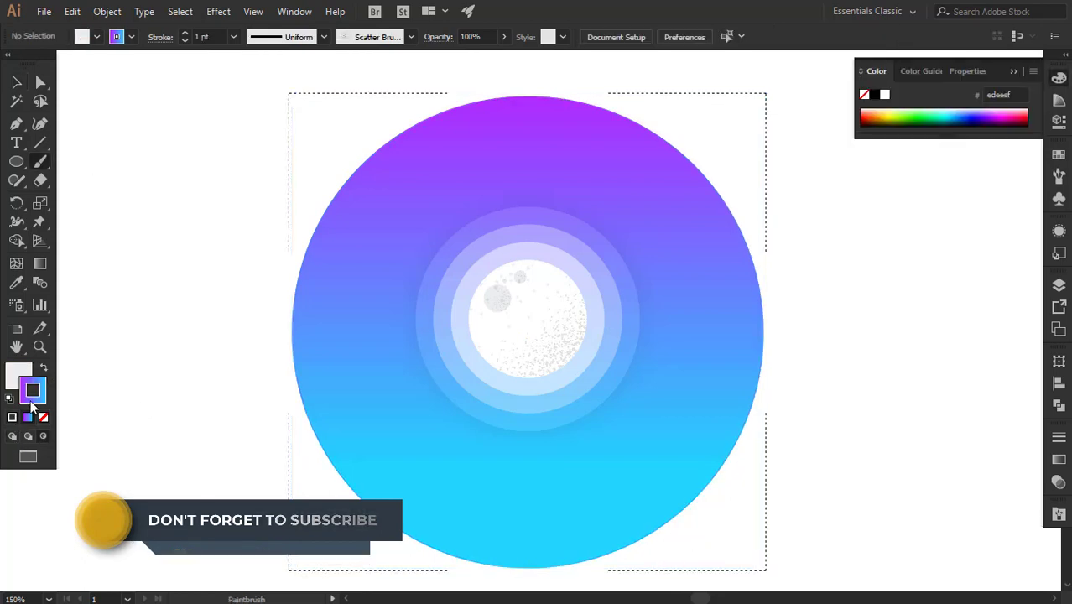
pyautogui.doubleClick(19, 373)
pyautogui.click(570, 301)
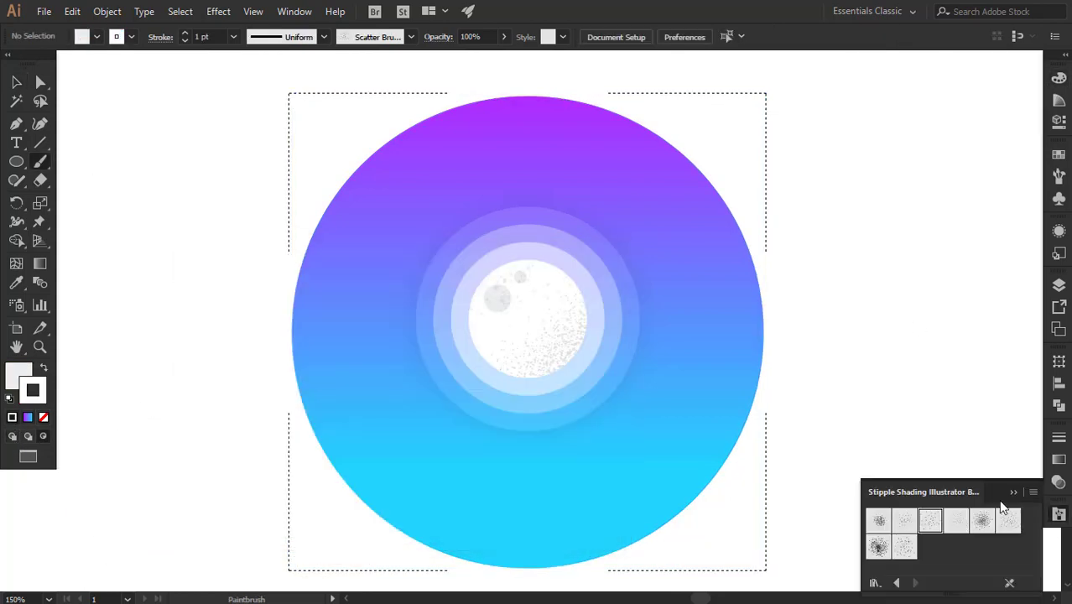
# - Paint 0.5 pt white stipple across the background circle using the fourth Stipple Shading brush
pyautogui.moveTo(391, 136); pyautogui.dragTo(738, 151)
pyautogui.hotkey('ctrl', 'z')
pyautogui.click(184, 41)
pyautogui.moveTo(327, 128); pyautogui.dragTo(693, 139)
pyautogui.hotkey('ctrl', 'z')
pyautogui.moveTo(295, 281); pyautogui.dragTo(854, 280)
pyautogui.hotkey('ctrl', 'z')
pyautogui.click(956, 520)
pyautogui.moveTo(298, 268); pyautogui.dragTo(839, 281)
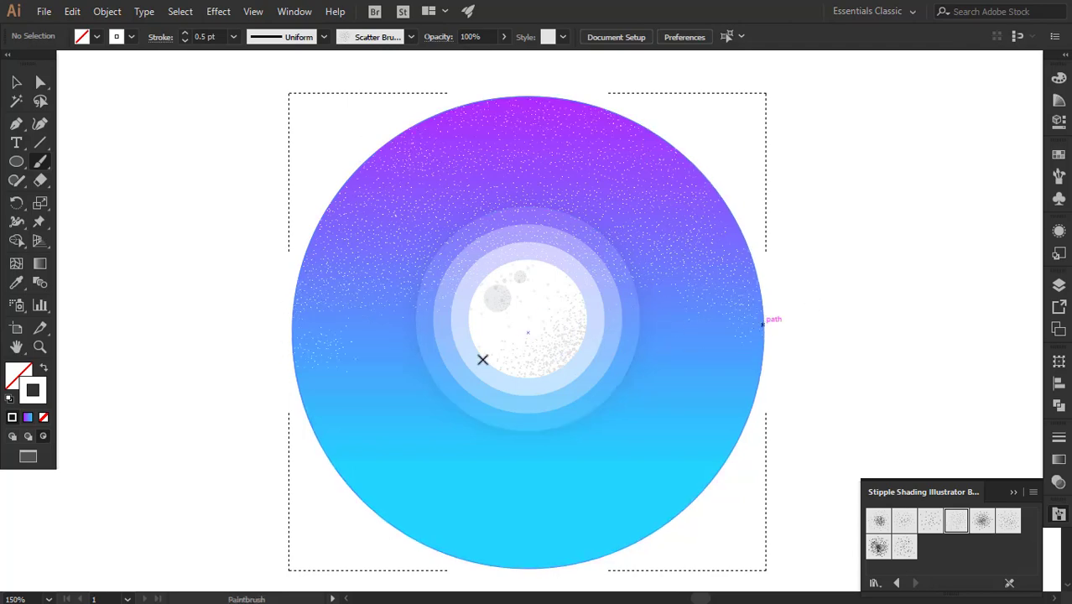
# - Isolate the background clip group, select the stipple strokes and try blend modes in Transparency
pyautogui.click(16, 81)
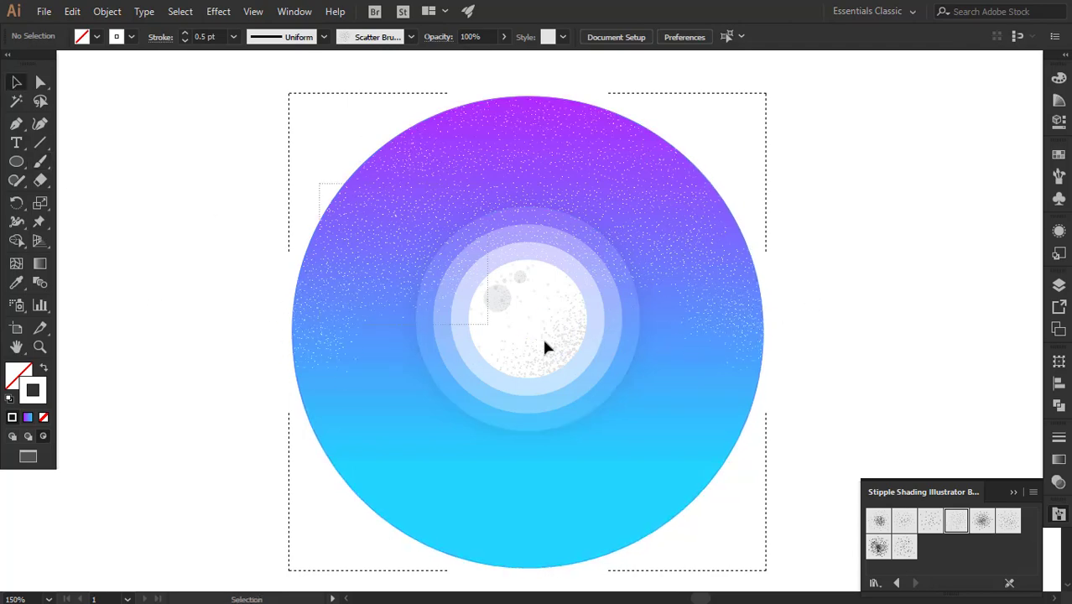
pyautogui.click(545, 347)
pyautogui.doubleClick(735, 327)
pyautogui.moveTo(790, 206); pyautogui.dragTo(311, 419)
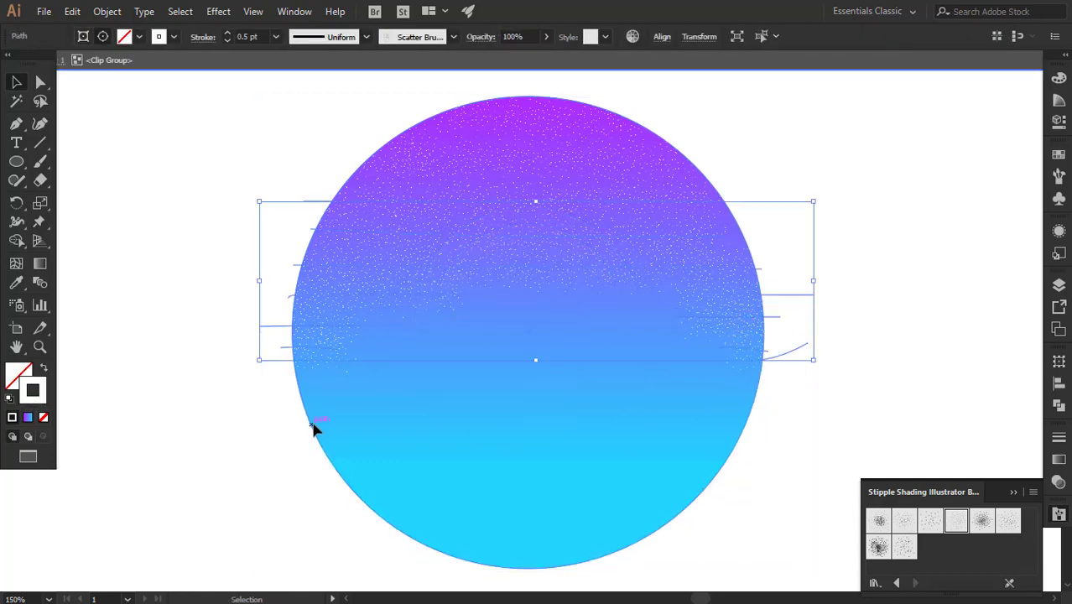
pyautogui.click(1058, 459)
pyautogui.click(969, 406)
pyautogui.click(902, 453)
pyautogui.click(912, 375)
pyautogui.click(901, 453)
pyautogui.click(907, 198)
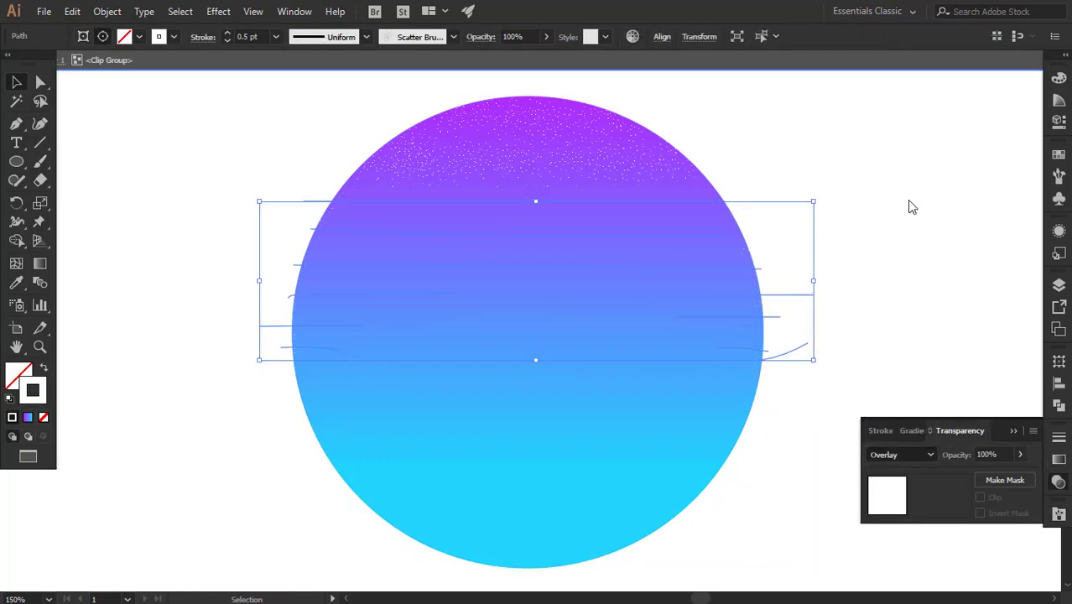
pyautogui.click(901, 454)
pyautogui.click(913, 285)
# - Set the top stipple strokes' blend mode to Overlay and reopen the background group
pyautogui.moveTo(721, 172); pyautogui.dragTo(328, 115)
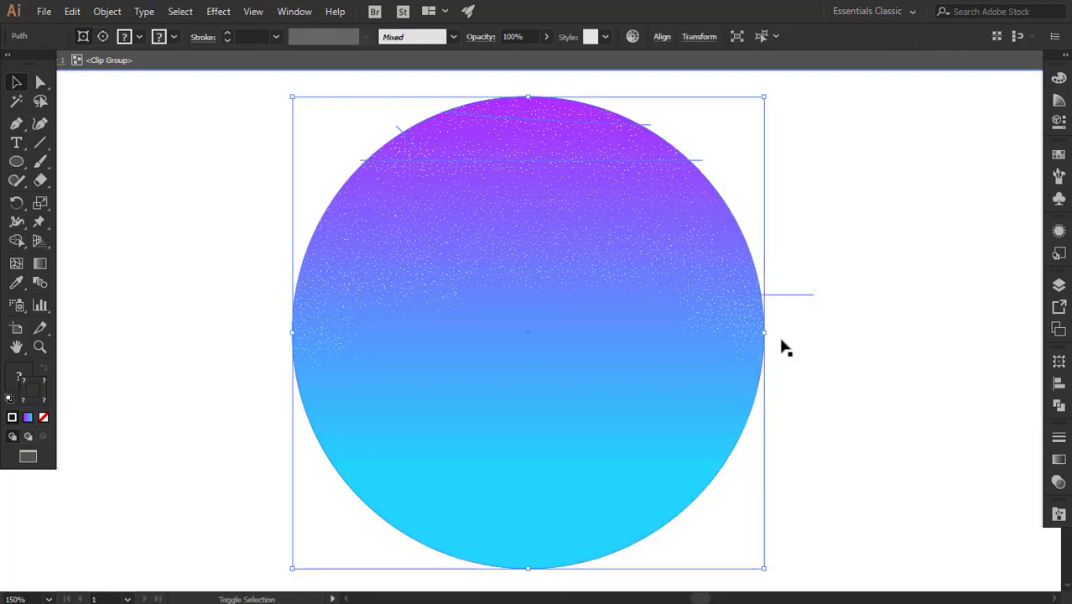
pyautogui.click(1058, 459)
pyautogui.click(901, 453)
pyautogui.click(898, 197)
pyautogui.click(901, 453)
pyautogui.click(893, 268)
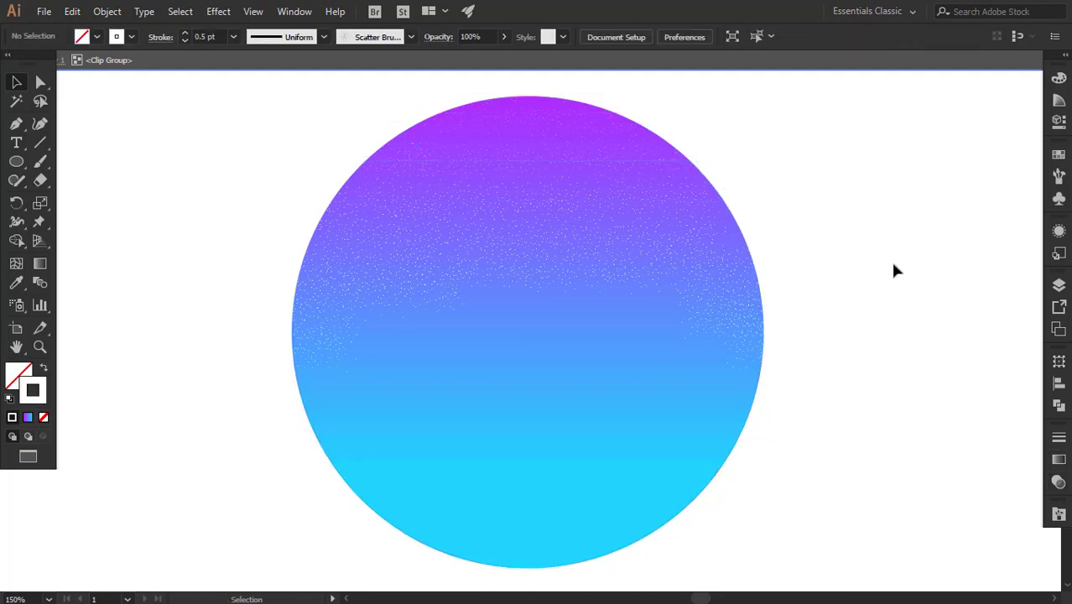
pyautogui.click(312, 431)
pyautogui.doubleClick(307, 423)
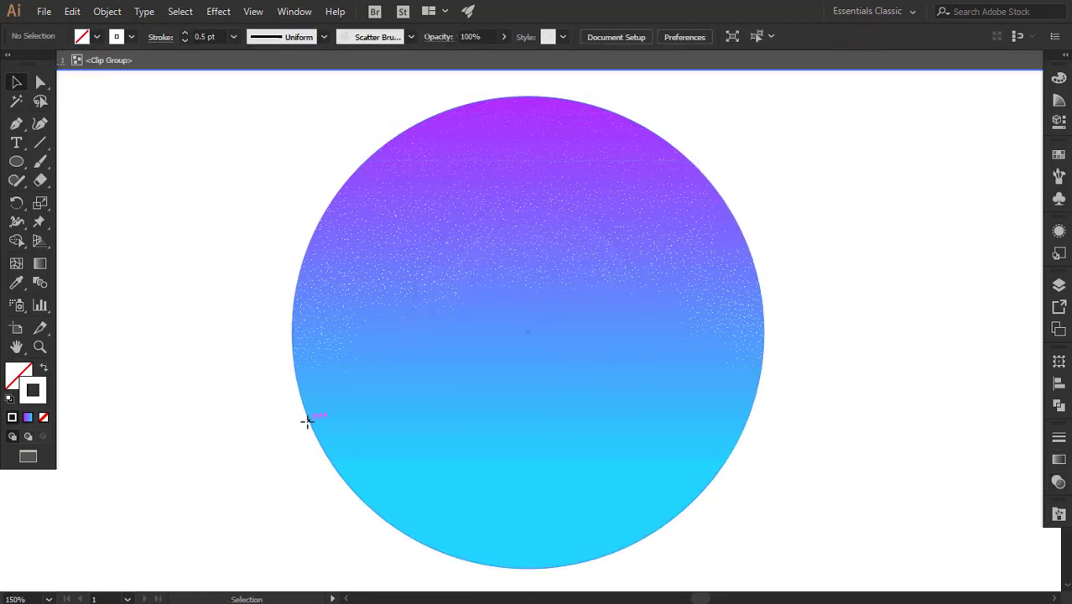
# - Paint larger 3 pt white Stipple Shading dots across the top of the background circle
pyautogui.hotkey('shift', 'x')
pyautogui.click(13, 417)
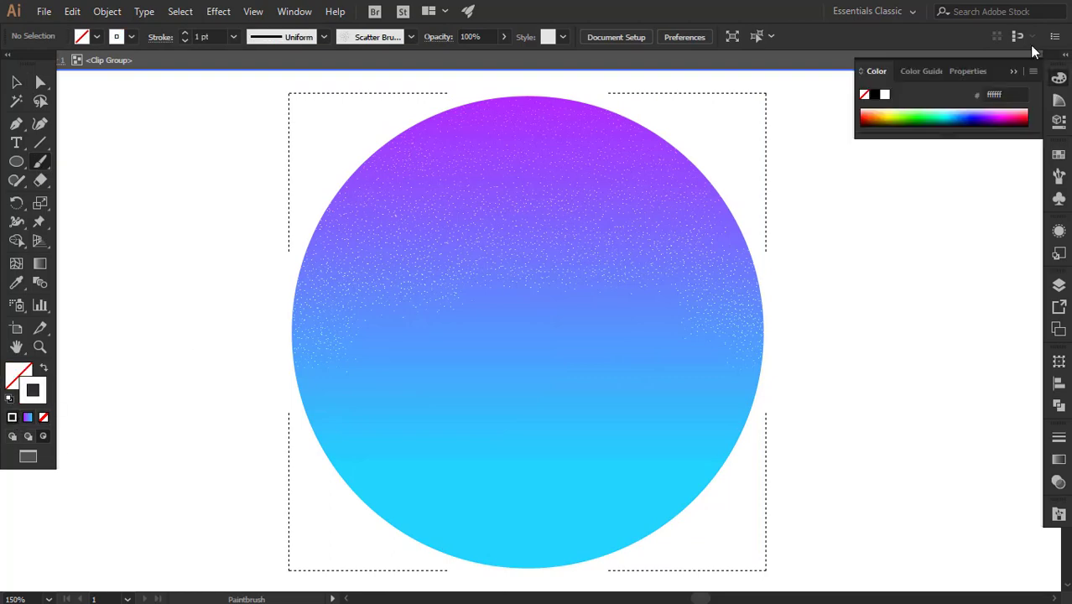
pyautogui.click(1058, 512)
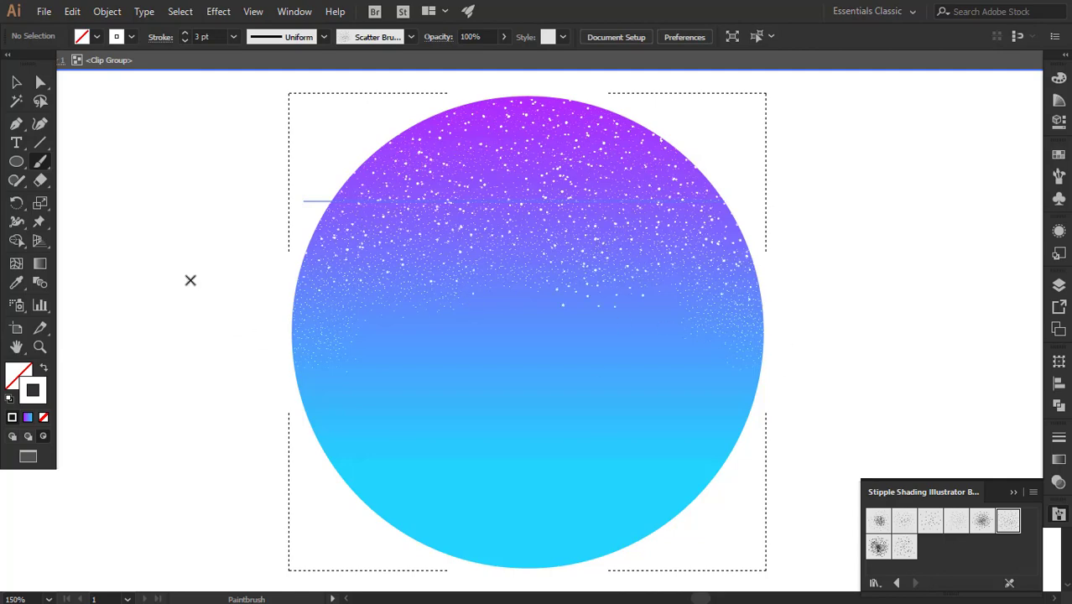
pyautogui.doubleClick(33, 390)
pyautogui.click(568, 324)
pyautogui.click(27, 417)
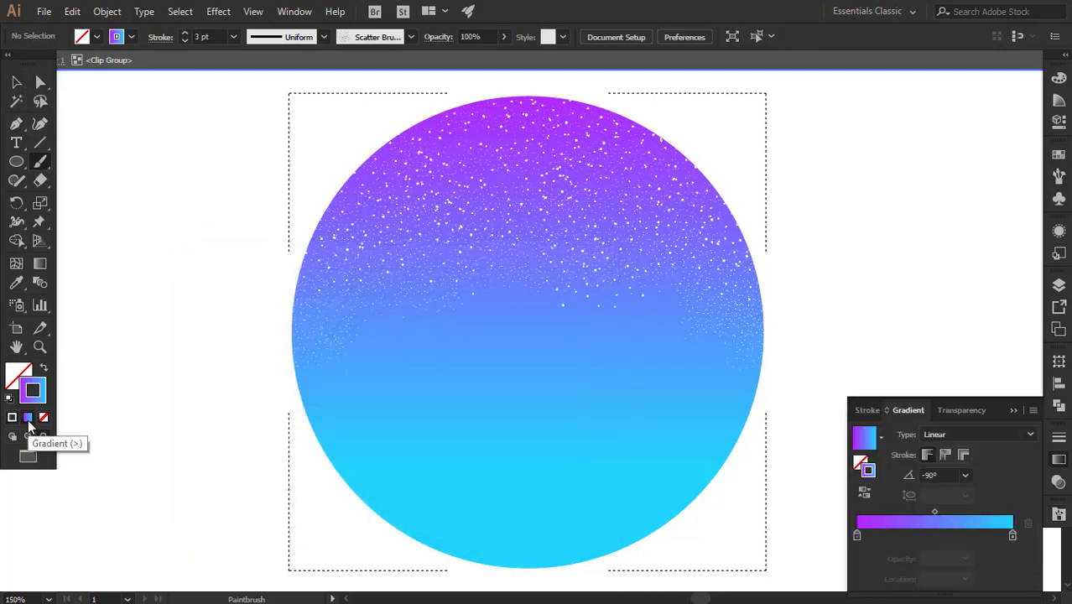
# - Exit isolation mode and select the moon group
pyautogui.press('v')
pyautogui.press('Escape')
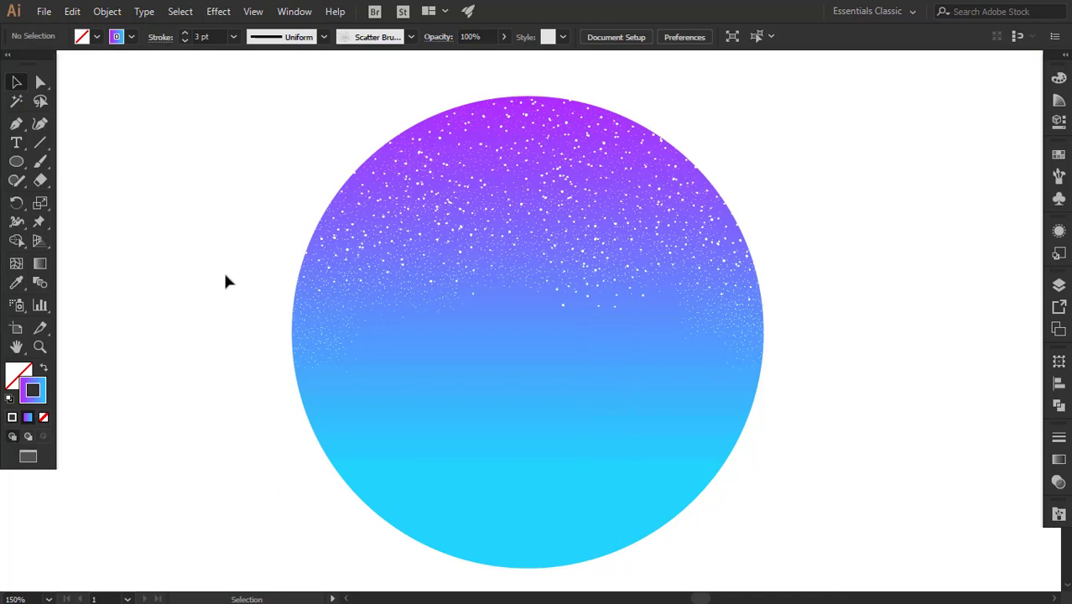
pyautogui.click(564, 362)
# - Isolate the star-filled background circle group for editing
pyautogui.rightClick(562, 359)
pyautogui.click(867, 307)
pyautogui.click(718, 302)
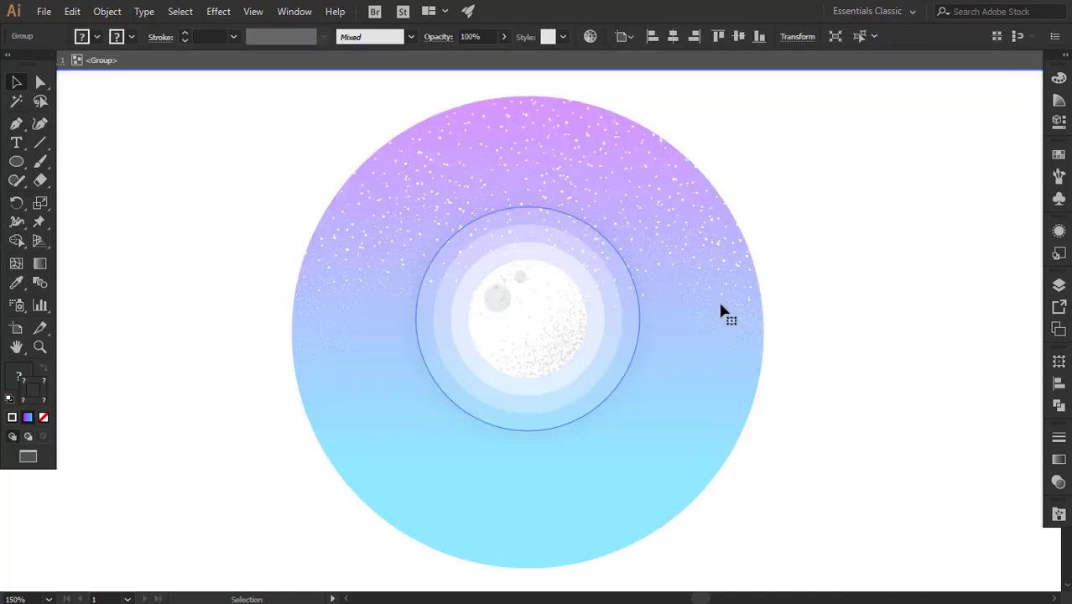
pyautogui.click(823, 401)
pyautogui.click(742, 429)
pyautogui.doubleClick(742, 429)
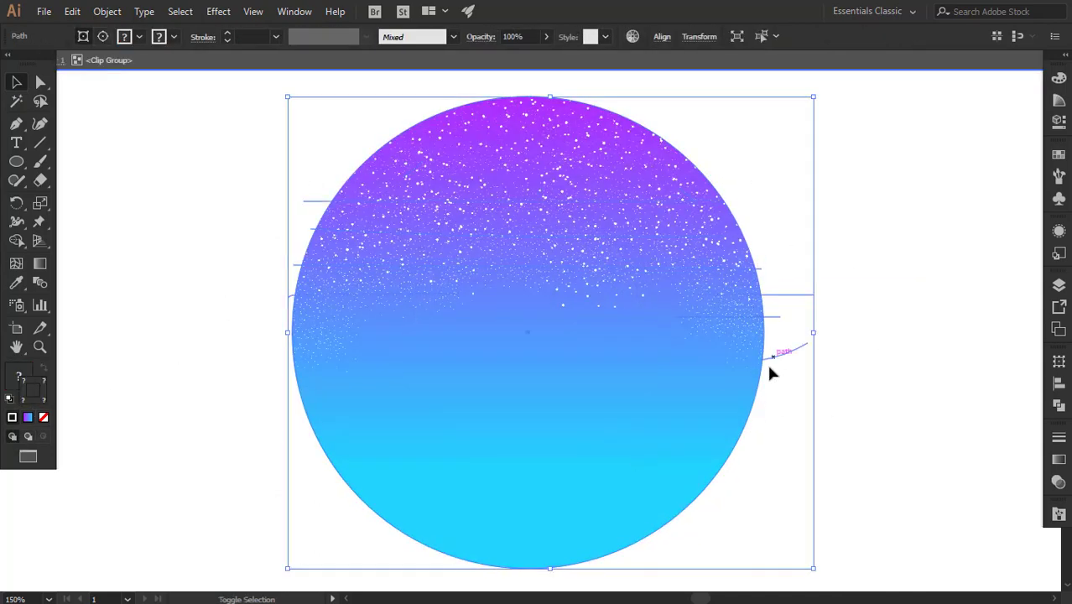
# - Drag one star-scatter line slightly lower inside the group
pyautogui.click(642, 273)
pyautogui.click(852, 323)
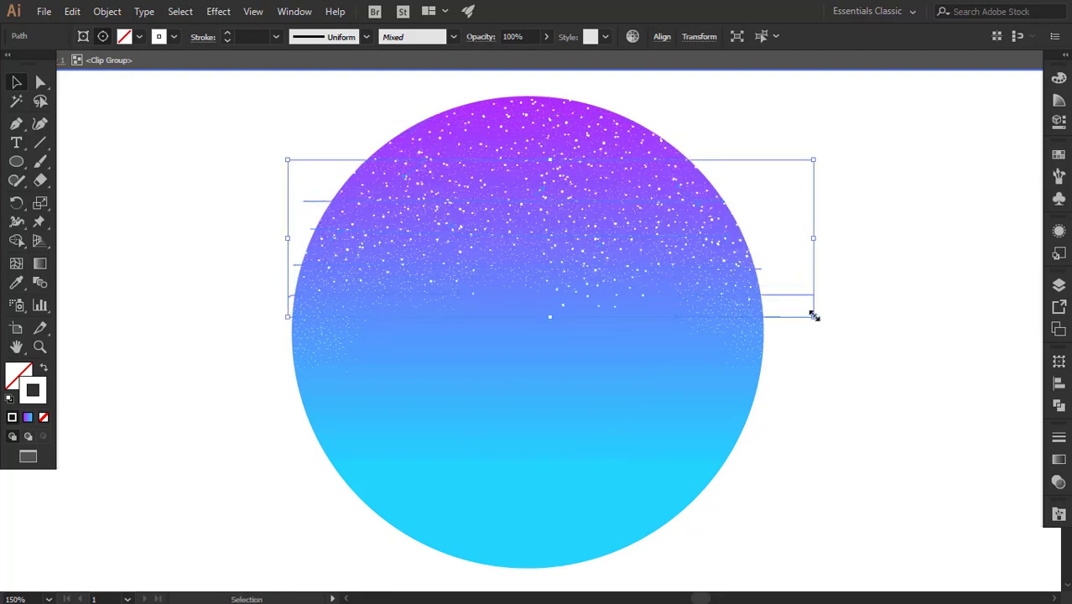
pyautogui.moveTo(486, 244); pyautogui.dragTo(487, 269)
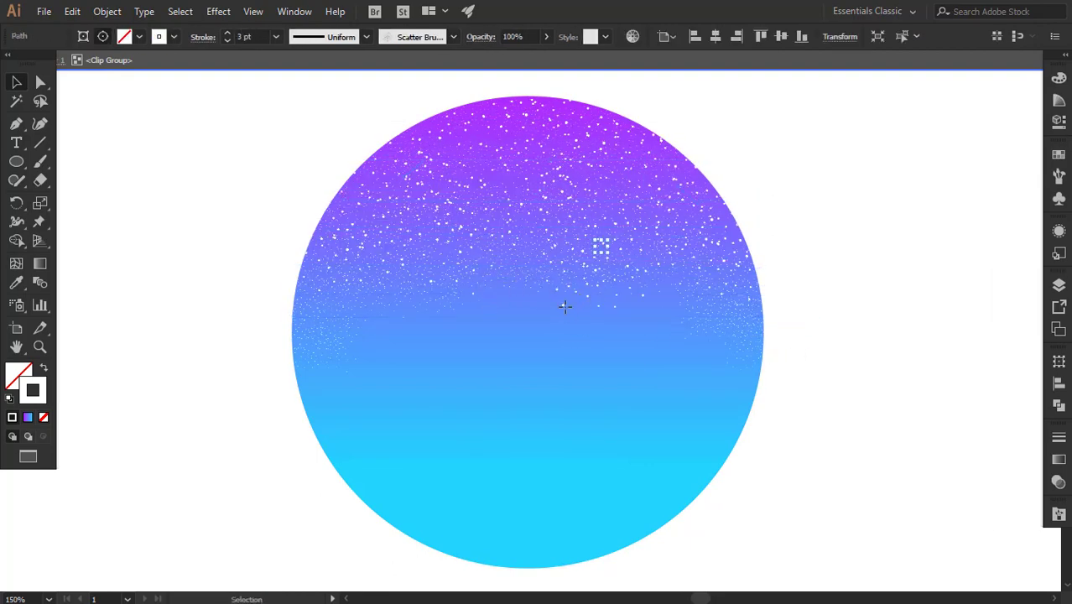
pyautogui.click(598, 307)
# - Clear the selection and leave isolation to show the whole artwork
pyautogui.click(601, 244)
pyautogui.click(435, 244)
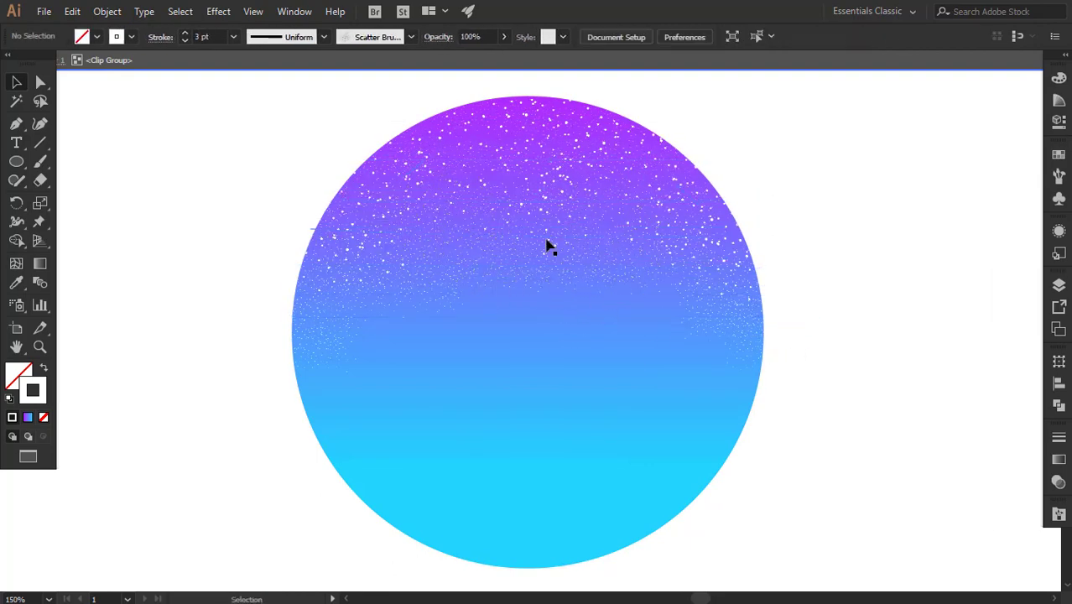
pyautogui.click(559, 208)
pyautogui.click(567, 281)
pyautogui.doubleClick(857, 440)
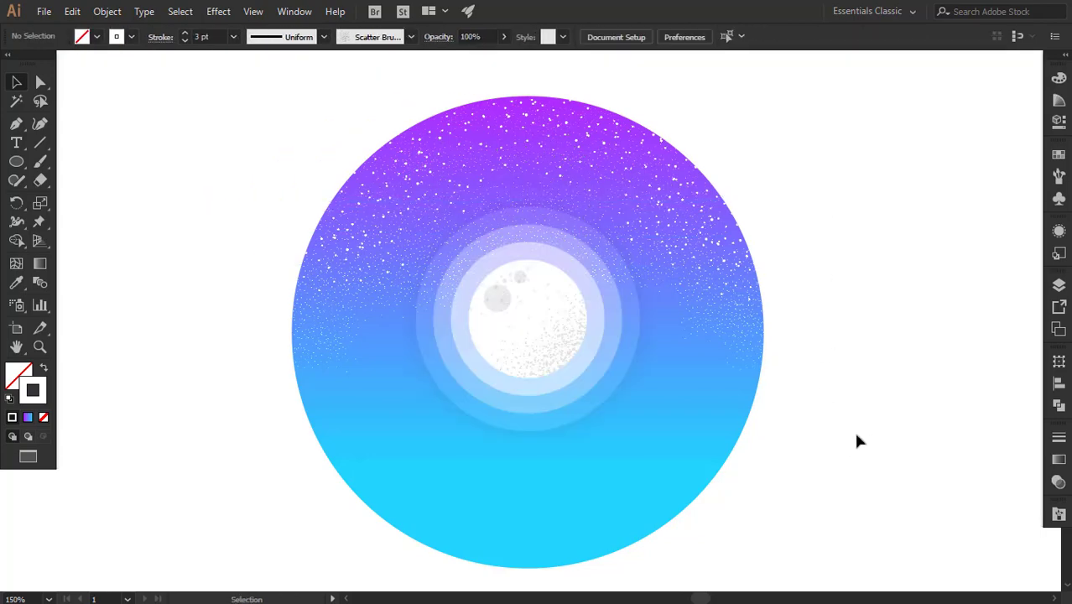
# - Paint #9600ff purple Stipple Shading strokes across the upper background circle
pyautogui.doubleClick(317, 434)
pyautogui.click(114, 430)
pyautogui.write('b')
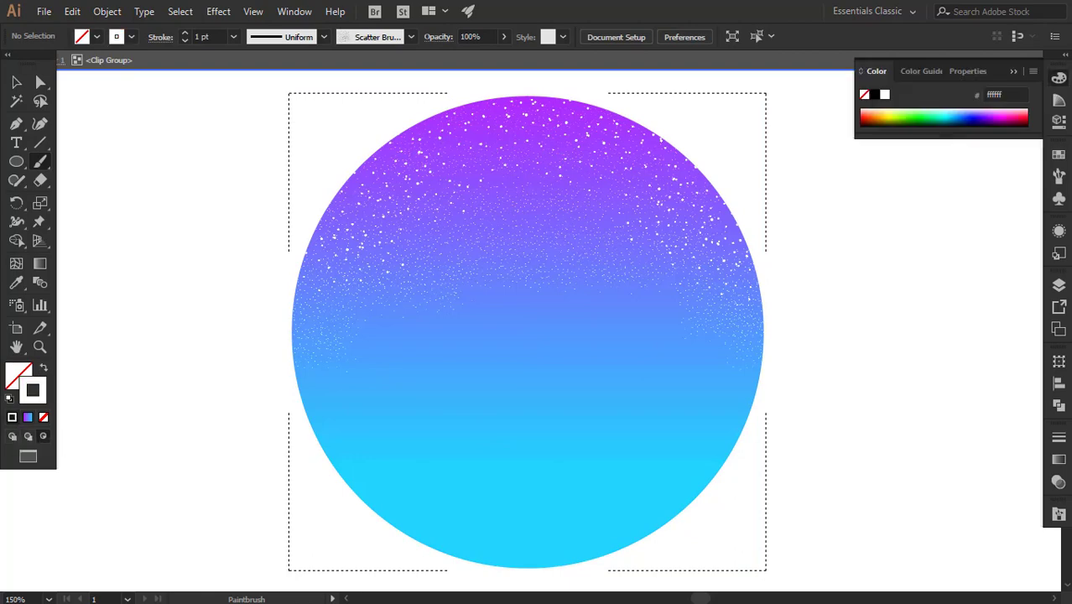
pyautogui.write('9600ff')
pyautogui.press('Return')
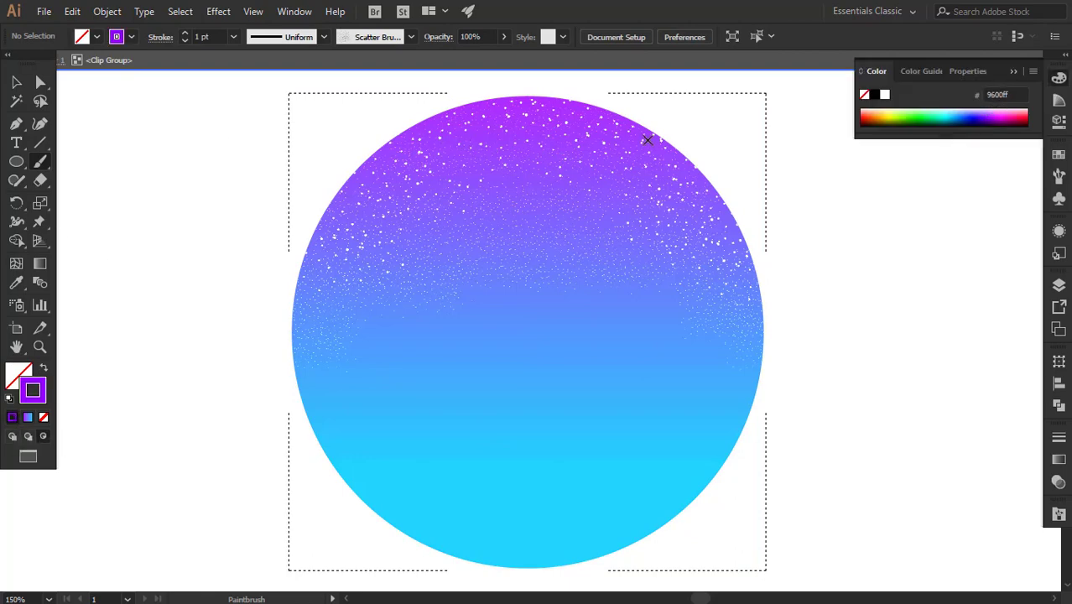
pyautogui.click(1058, 515)
pyautogui.moveTo(360, 260); pyautogui.dragTo(713, 298)
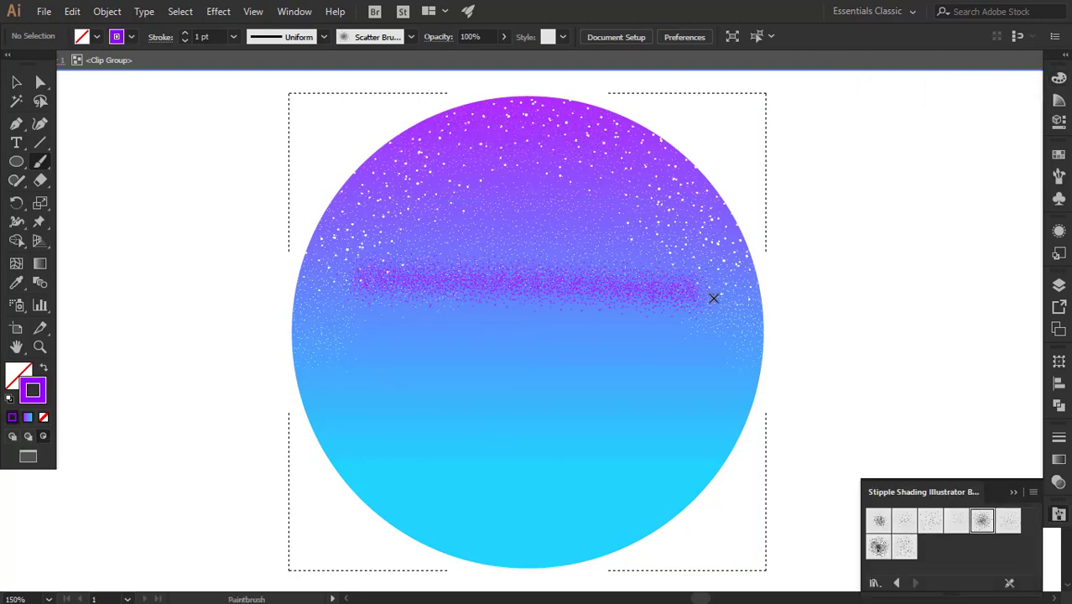
pyautogui.moveTo(460, 159); pyautogui.dragTo(572, 162)
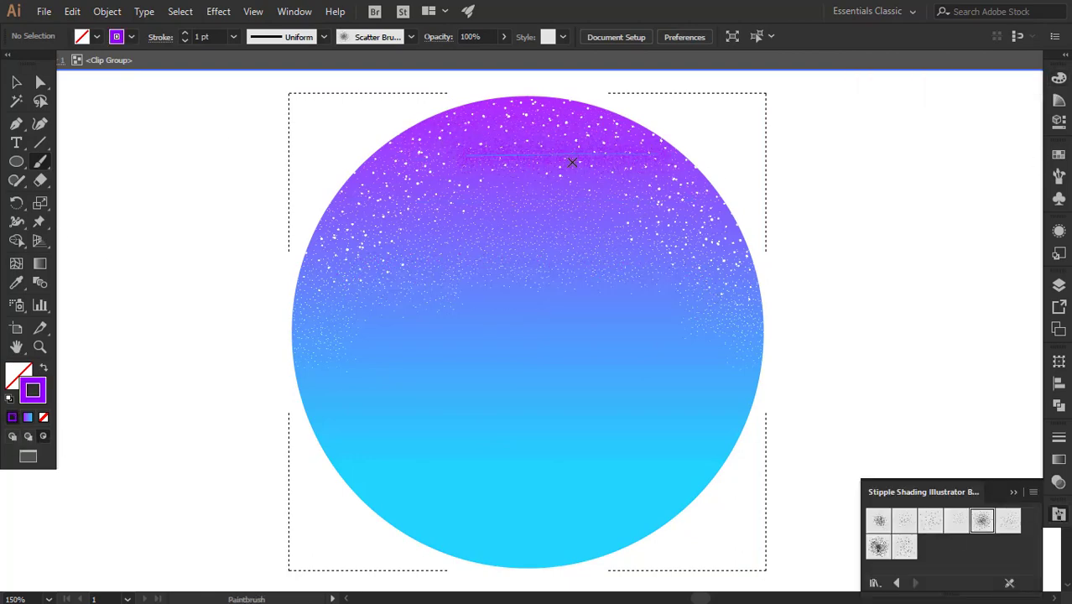
pyautogui.doubleClick(36, 396)
pyautogui.click(586, 299)
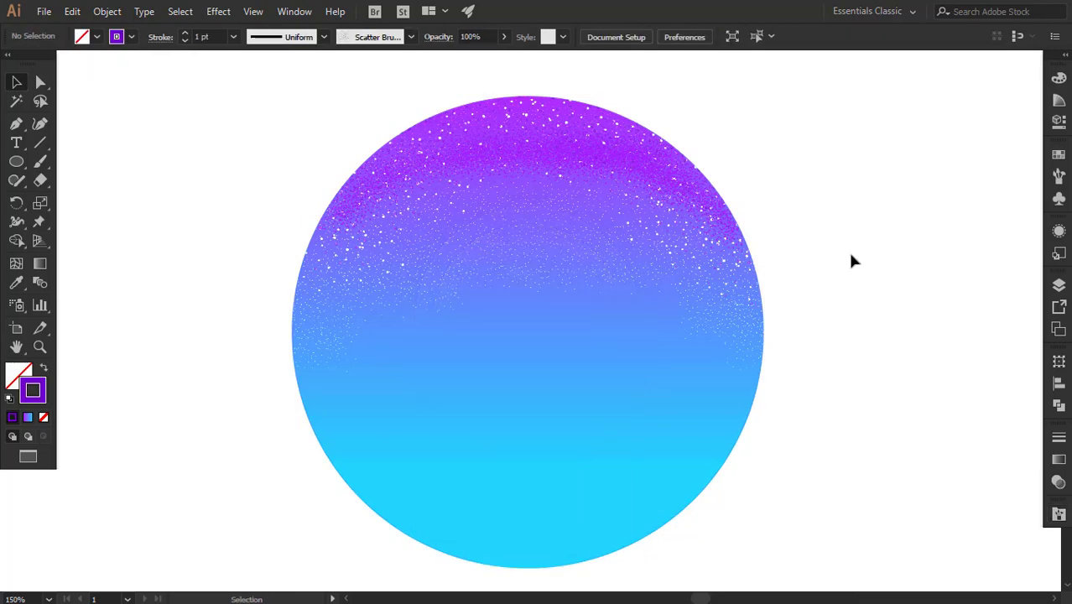
# - Bring the moon group to the front via Arrange
pyautogui.click(577, 388)
pyautogui.rightClick(577, 388)
pyautogui.click(778, 323)
pyautogui.click(868, 333)
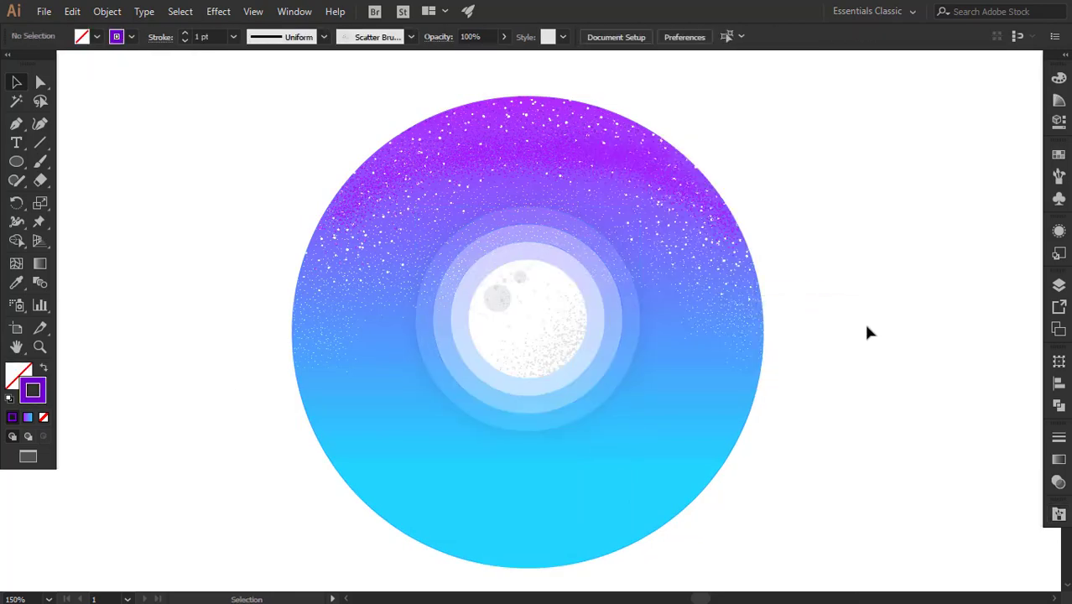
pyautogui.click(610, 394)
# - Set the moon's outer ring to 15% opacity
pyautogui.rightClick(606, 395)
pyautogui.click(566, 396)
pyautogui.click(1058, 459)
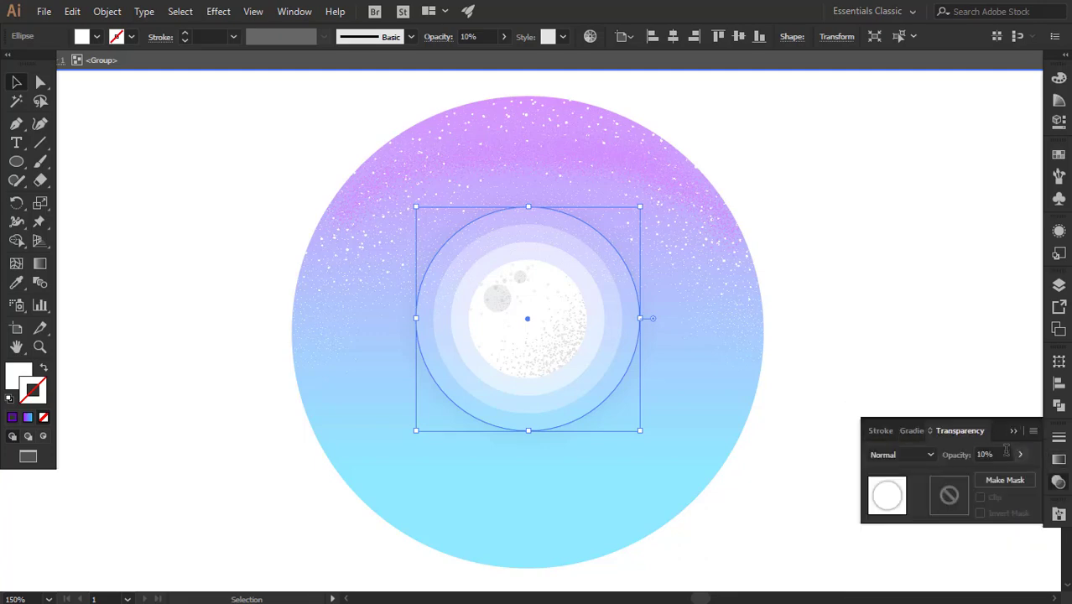
pyautogui.click(990, 453)
pyautogui.write('15')
pyautogui.click(911, 337)
pyautogui.hotkey('ctrl', 'z')
pyautogui.hotkey('ctrl', 'z')
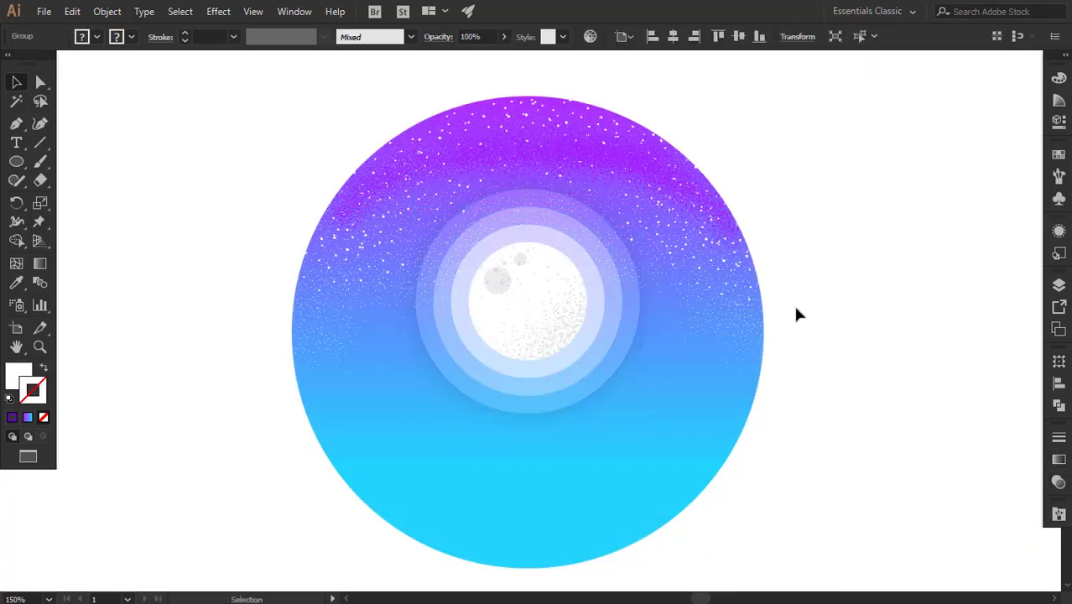
pyautogui.scroll(-3, 729, 428)
# - Draw a purple circle and paste a smaller copy beside it
pyautogui.press('l')
pyautogui.moveTo(246, 340)
pyautogui.mouseDown()
pyautogui.moveTo(379, 471)
pyautogui.moveTo(275, 417)
pyautogui.mouseUp()
pyautogui.click(12, 417)
pyautogui.press('v')
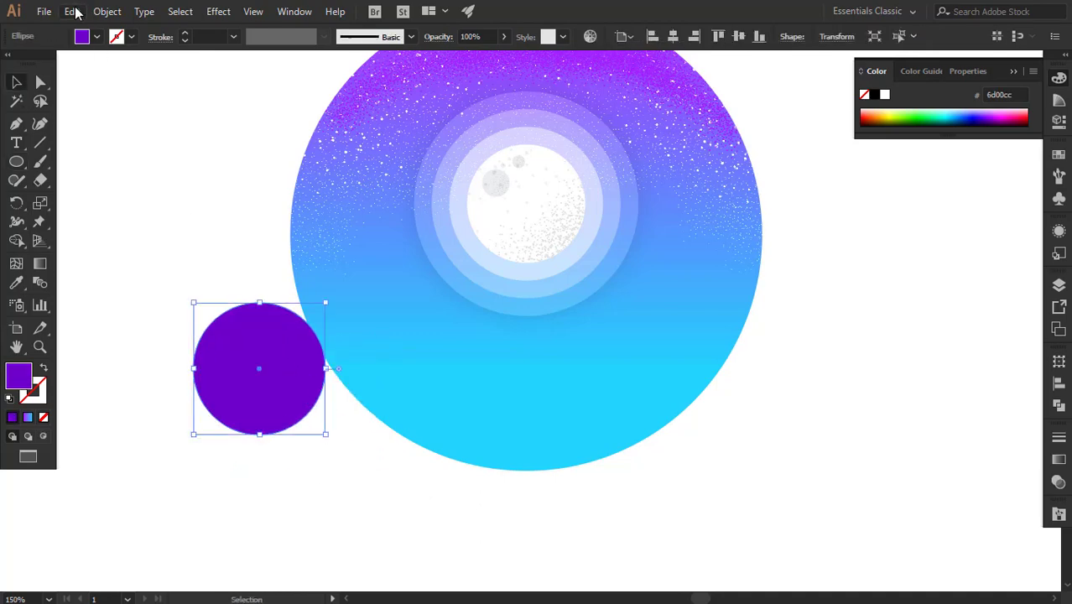
pyautogui.click(76, 12)
pyautogui.press('Escape')
pyautogui.moveTo(285, 336); pyautogui.dragTo(359, 396)
pyautogui.click(330, 382)
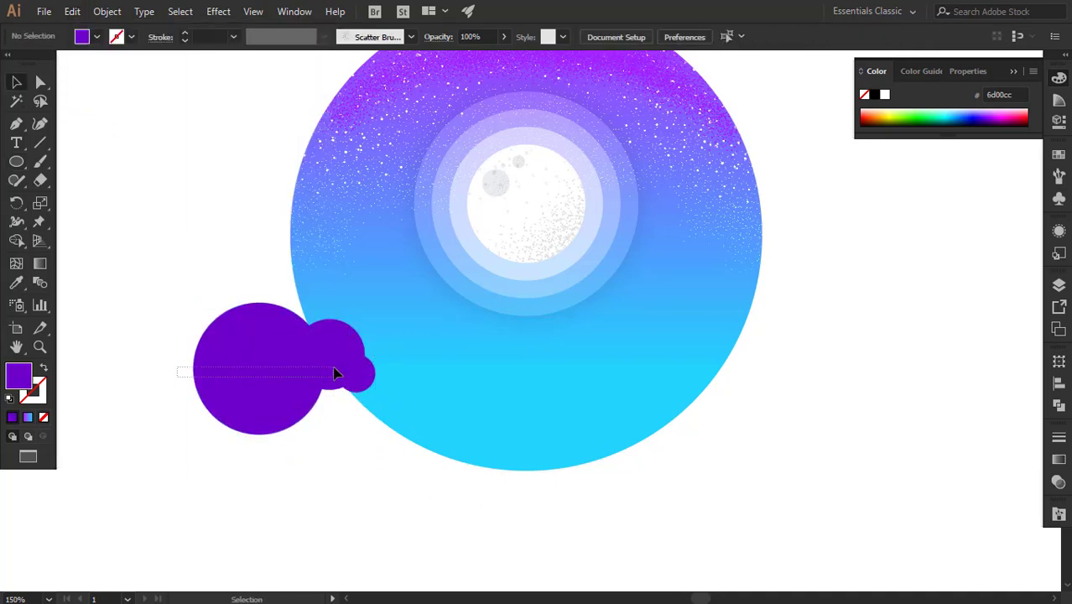
# - Unite the purple circles into one cloud shape with Pathfinder and cut it
pyautogui.click(1057, 511)
pyautogui.click(875, 390)
pyautogui.click(445, 475)
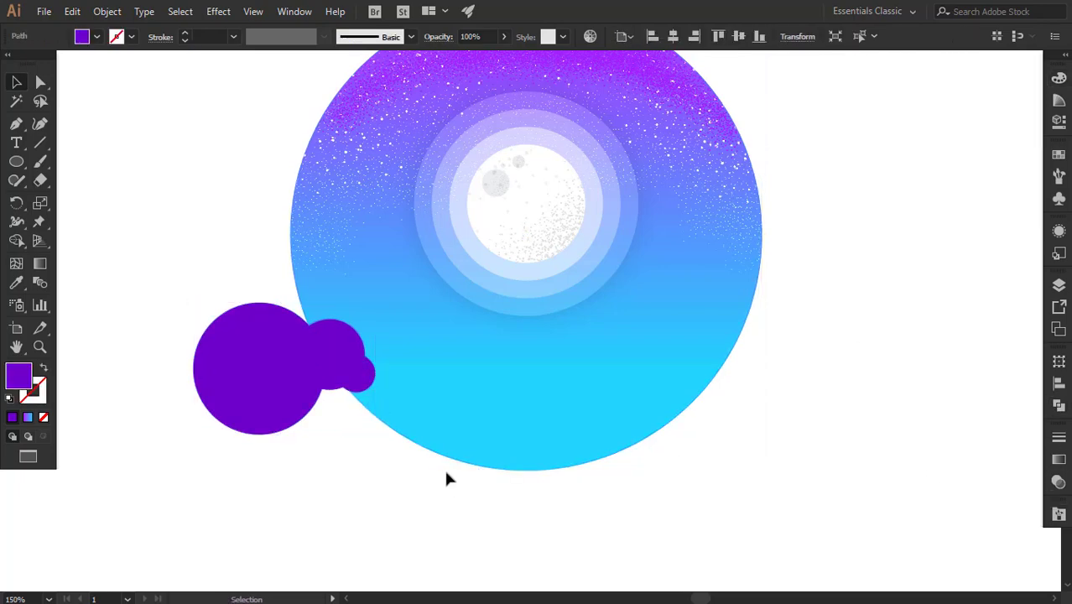
pyautogui.click(311, 400)
pyautogui.press('Delete')
pyautogui.click(371, 415)
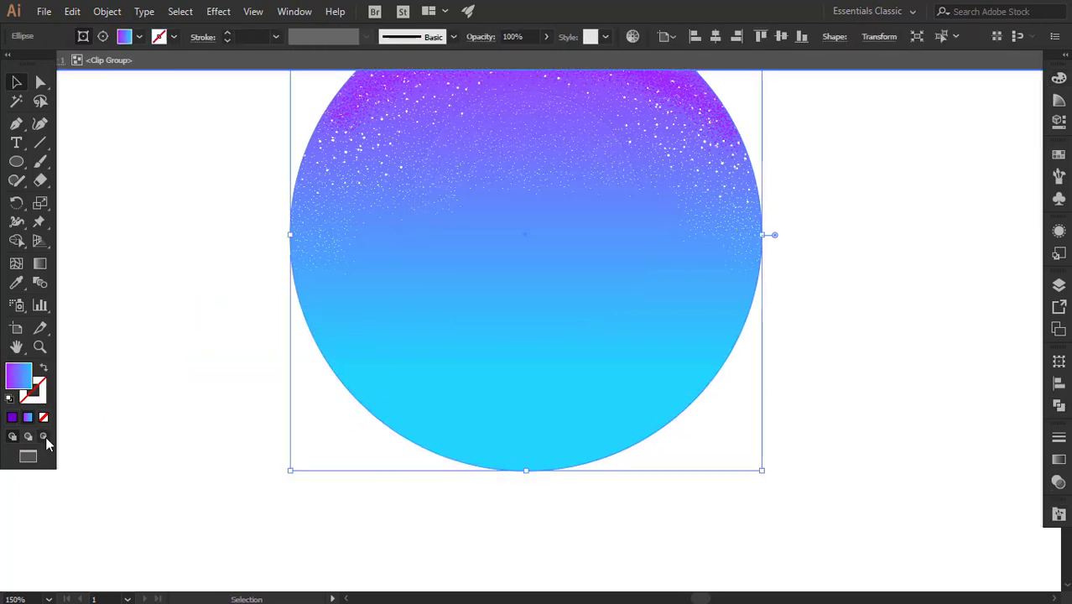
# - Paste the cloud inside the background circle at lower left and fill it white
pyautogui.click(43, 436)
pyautogui.hotkey('ctrl', 'v')
pyautogui.moveTo(520, 263); pyautogui.dragTo(351, 390)
pyautogui.doubleClick(18, 375)
pyautogui.click(201, 293)
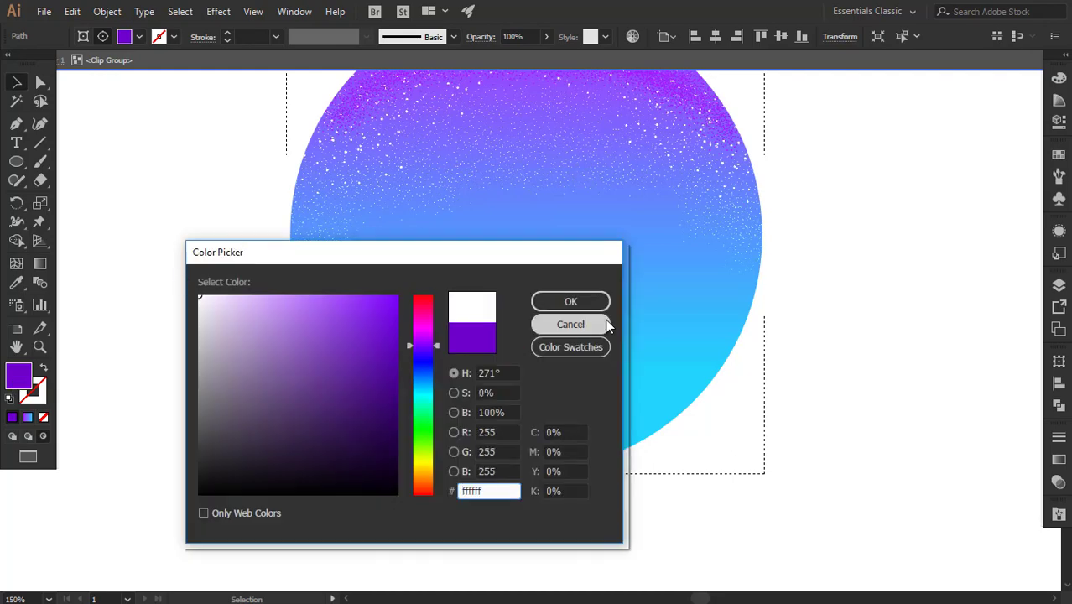
pyautogui.click(569, 299)
# - Try Overlay and Multiply blending, then keep Normal with the cloud at 17% opacity
pyautogui.click(1058, 481)
pyautogui.click(1019, 454)
pyautogui.moveTo(1011, 472); pyautogui.dragTo(949, 474)
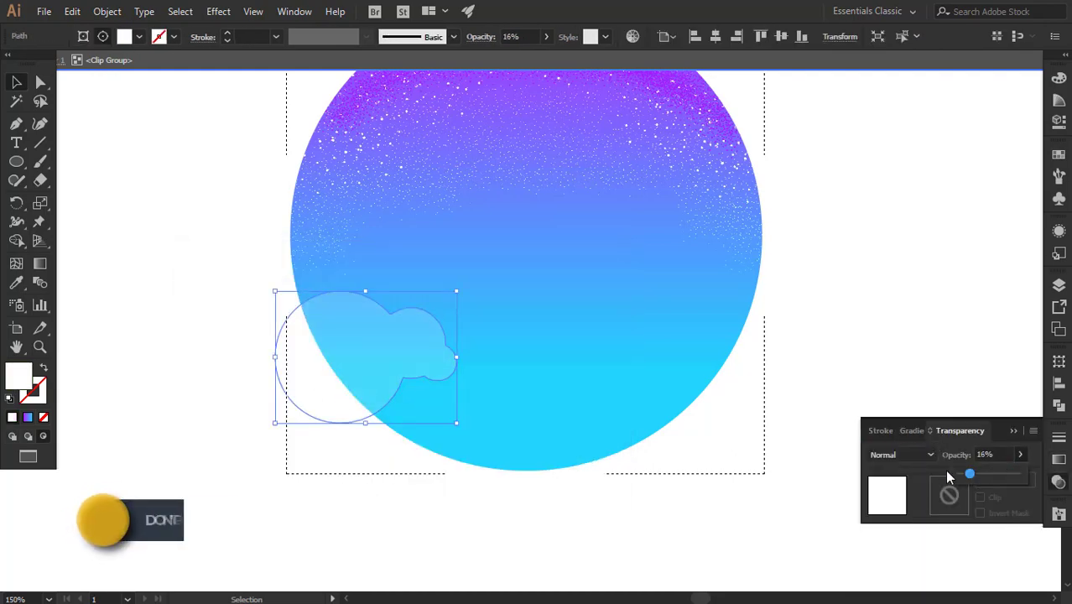
pyautogui.click(902, 454)
pyautogui.click(878, 442)
pyautogui.click(889, 454)
pyautogui.click(914, 198)
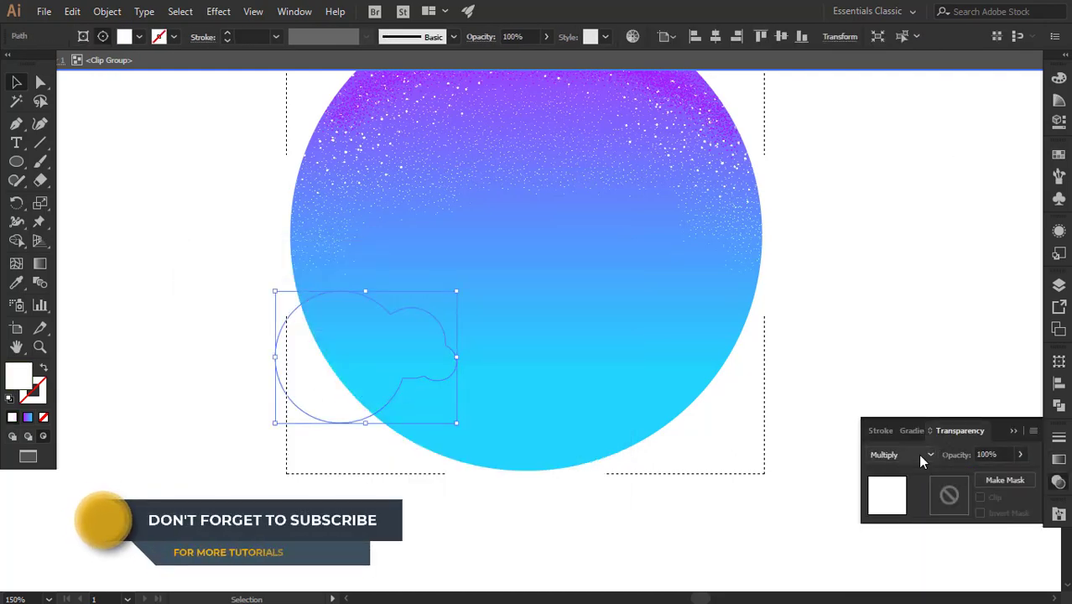
pyautogui.click(905, 454)
pyautogui.click(898, 157)
pyautogui.click(1020, 454)
pyautogui.moveTo(1011, 476); pyautogui.dragTo(965, 474)
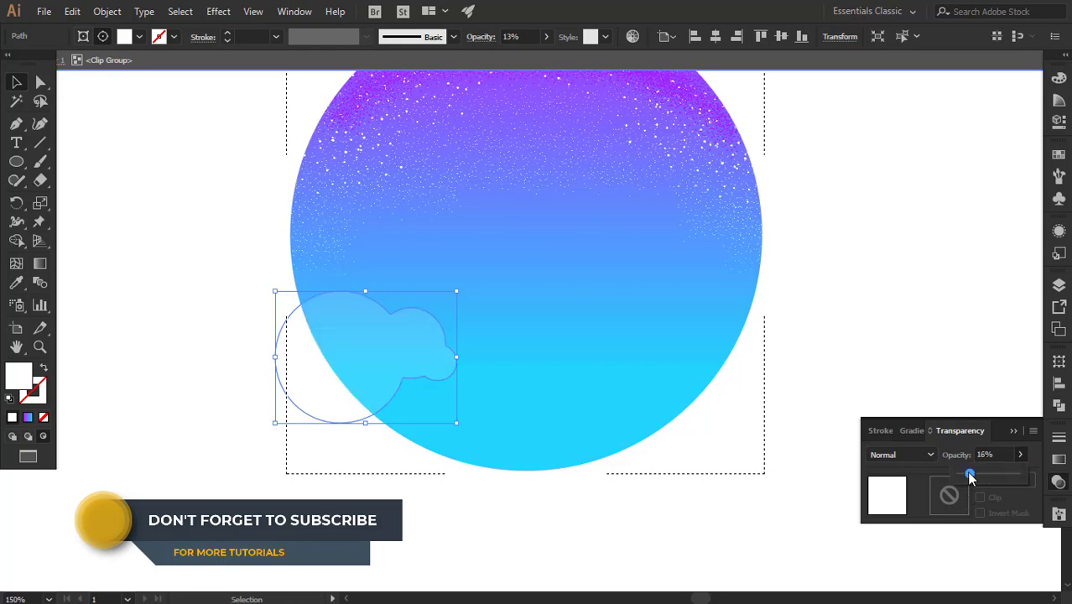
pyautogui.click(308, 418)
# - Apply a Drop Shadow effect to the cloud
pyautogui.click(353, 369)
pyautogui.click(218, 11)
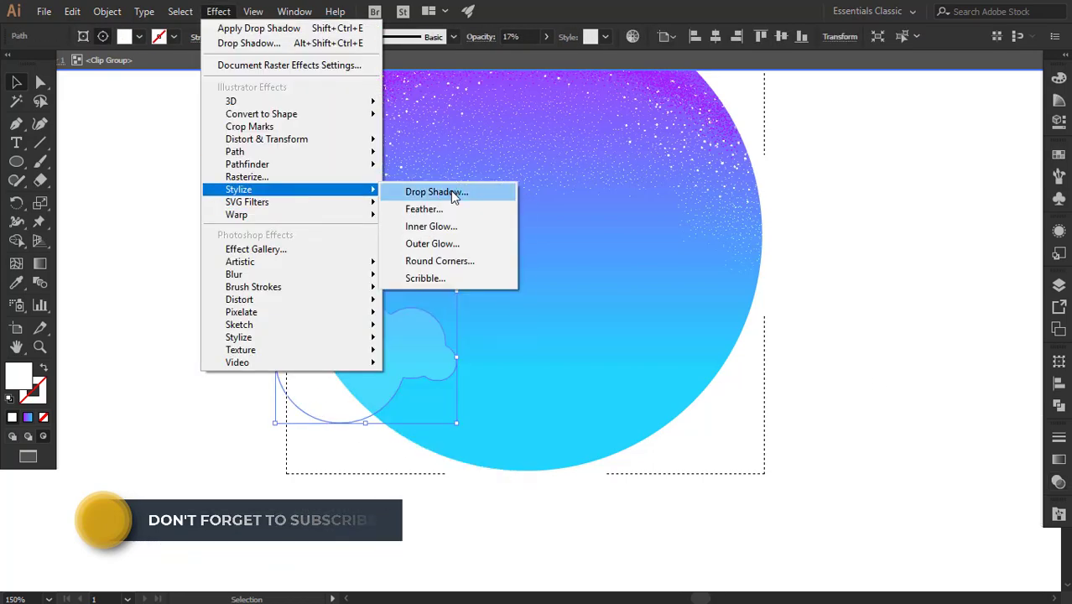
pyautogui.click(452, 191)
pyautogui.click(848, 356)
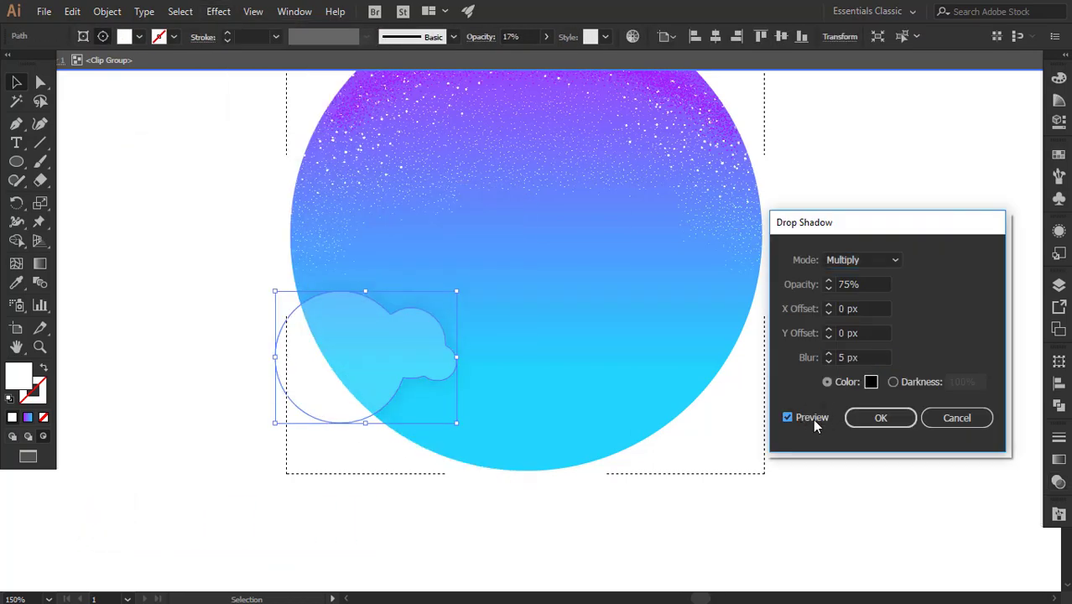
pyautogui.press('Return')
# - Duplicate the cloud down-right, enlarging and rotating the copy
pyautogui.click(72, 11)
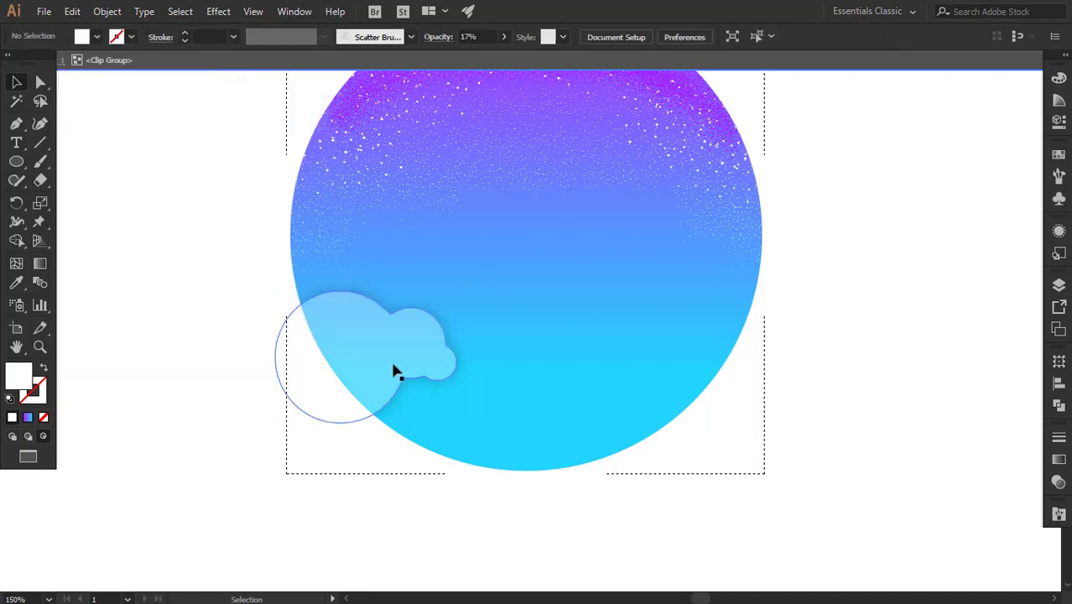
pyautogui.moveTo(396, 371); pyautogui.dragTo(476, 417)
pyautogui.moveTo(561, 475); pyautogui.dragTo(424, 411)
pyautogui.moveTo(576, 538)
pyautogui.mouseDown()
pyautogui.moveTo(675, 424)
pyautogui.moveTo(717, 468)
pyautogui.mouseUp()
pyautogui.click(742, 408)
# - Draw a pale circle with the Ellipse tool and select it
pyautogui.press('l')
pyautogui.press('v')
pyautogui.click(106, 144)
# - Try shrinking the cloud copy, then undo the change
pyautogui.click(634, 390)
pyautogui.click(218, 11)
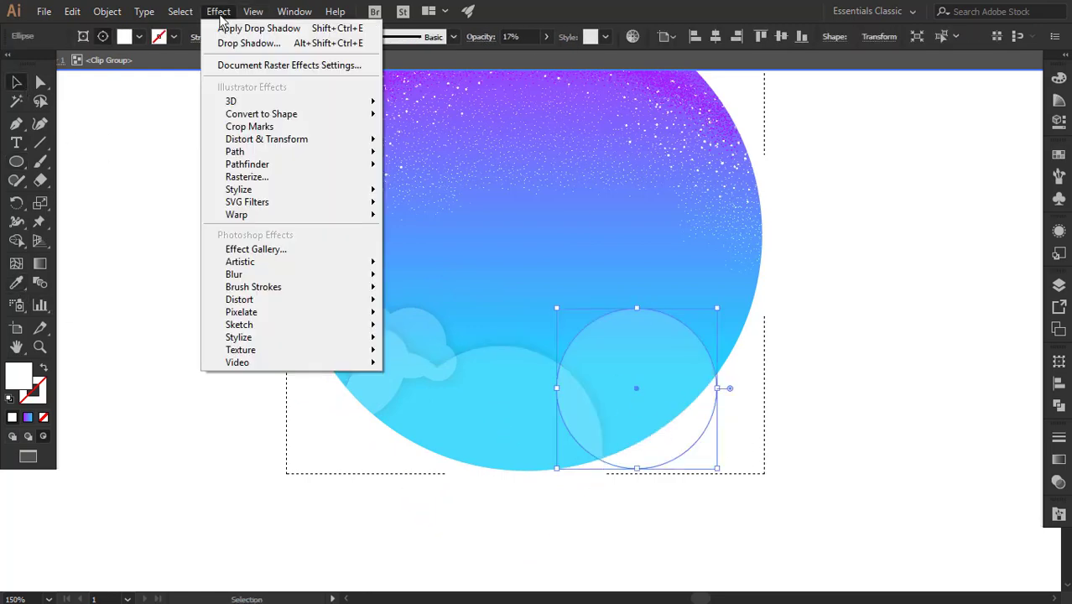
pyautogui.press('Escape')
pyautogui.click(490, 411)
pyautogui.moveTo(634, 419); pyautogui.dragTo(527, 440)
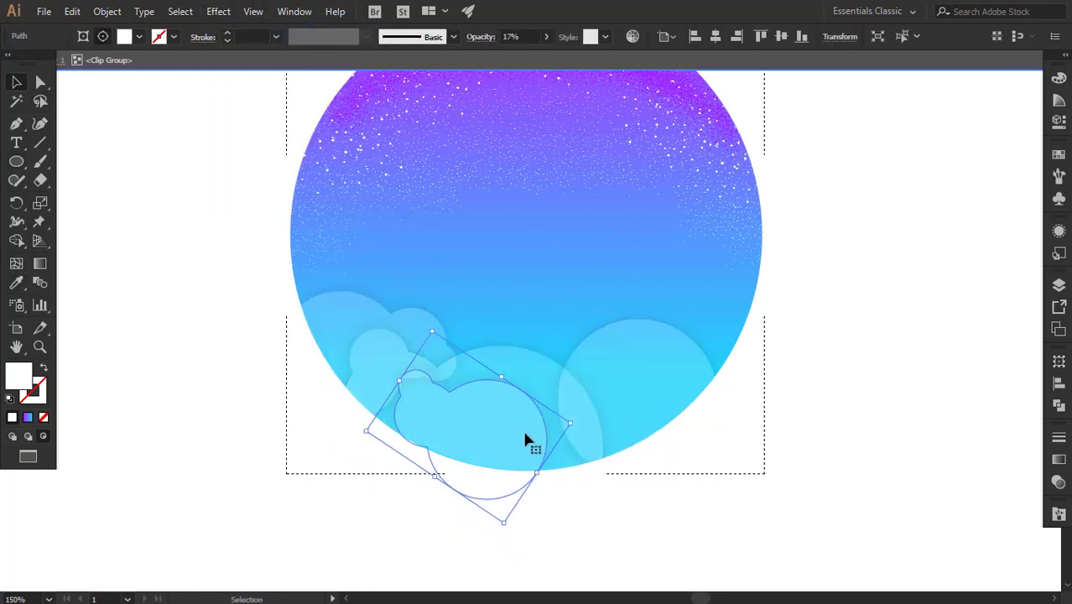
pyautogui.hotkey('ctrl', 'z')
pyautogui.hotkey('ctrl', 'z')
# - Rotate the larger cloud copy counter-clockwise and move it onto the circle's lower edge
pyautogui.click(1058, 404)
pyautogui.click(755, 388)
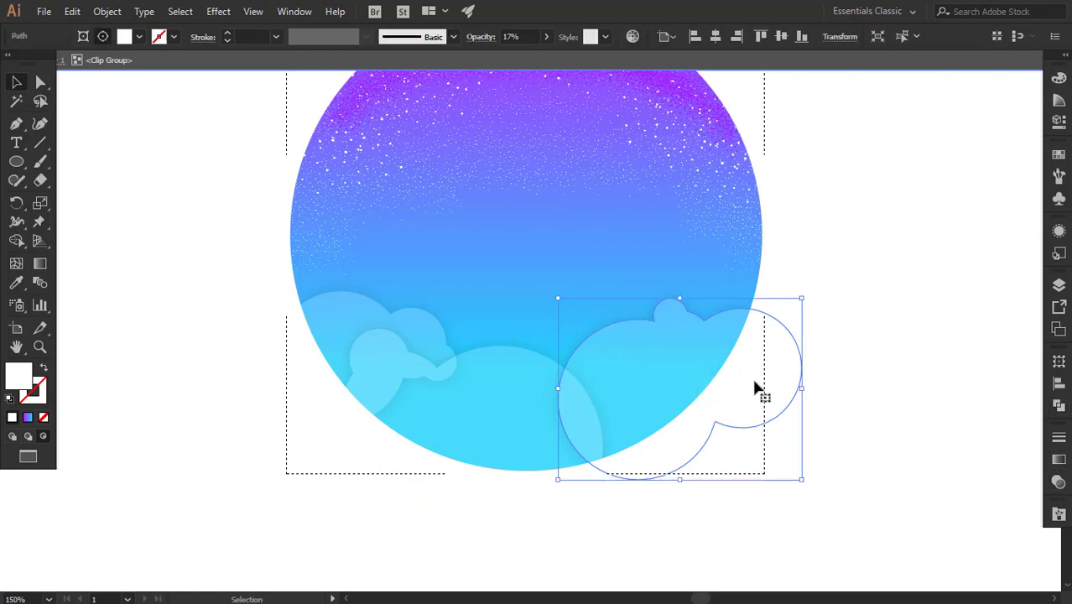
pyautogui.moveTo(804, 482); pyautogui.dragTo(877, 436)
pyautogui.click(868, 471)
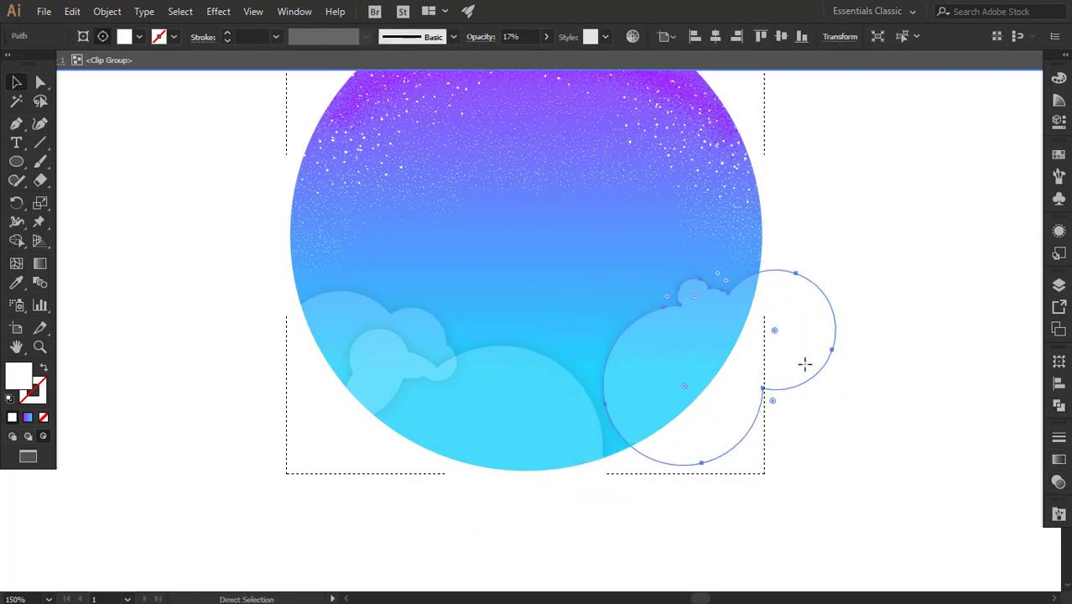
pyautogui.press('v')
pyautogui.moveTo(805, 364)
pyautogui.mouseDown()
pyautogui.moveTo(829, 421)
pyautogui.moveTo(707, 450)
pyautogui.moveTo(647, 402)
pyautogui.moveTo(702, 448)
pyautogui.moveTo(641, 479)
pyautogui.mouseUp()
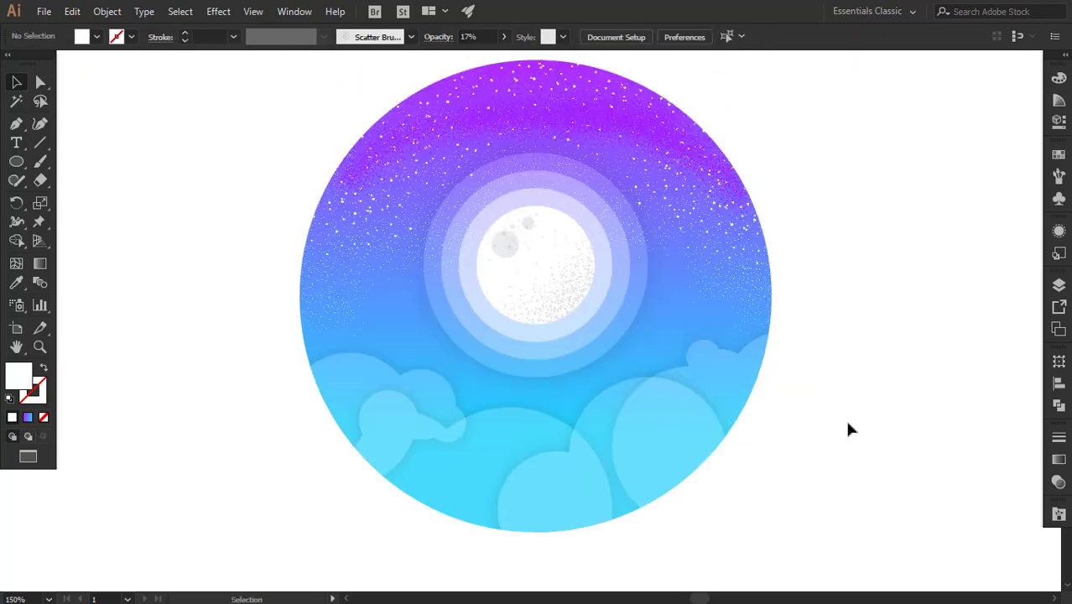
# - Nudge the cloud up about 25 px and bring it in front of the others
pyautogui.click(920, 426)
pyautogui.click(658, 447)
pyautogui.moveTo(685, 535); pyautogui.dragTo(684, 513)
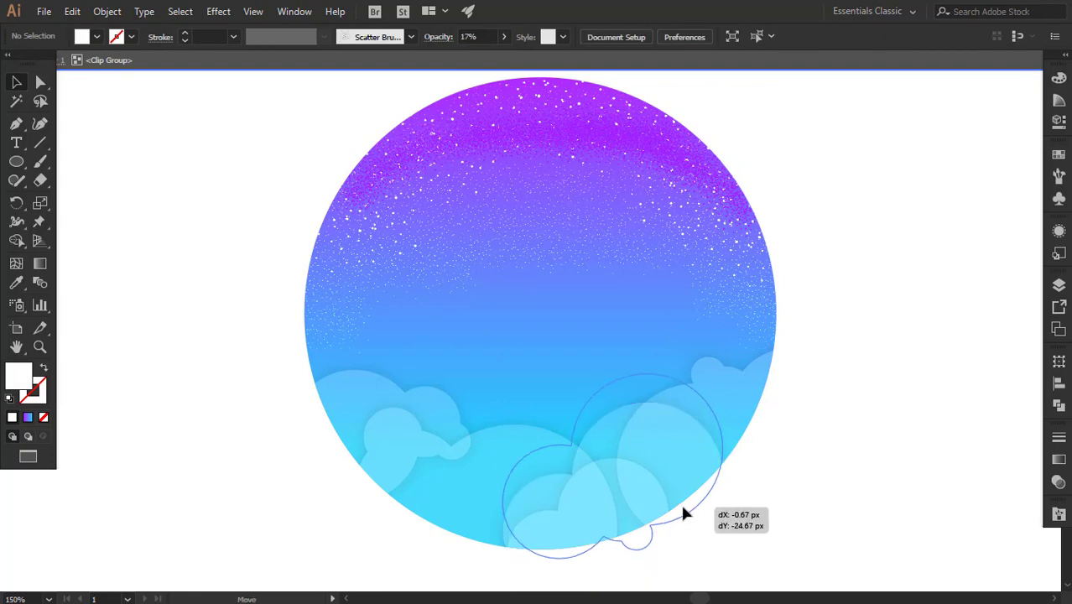
pyautogui.rightClick(683, 513)
pyautogui.click(885, 428)
# - Resize and tilt the cloud along the bottom and set its opacity to 10%
pyautogui.click(622, 398)
pyautogui.moveTo(726, 352); pyautogui.dragTo(717, 338)
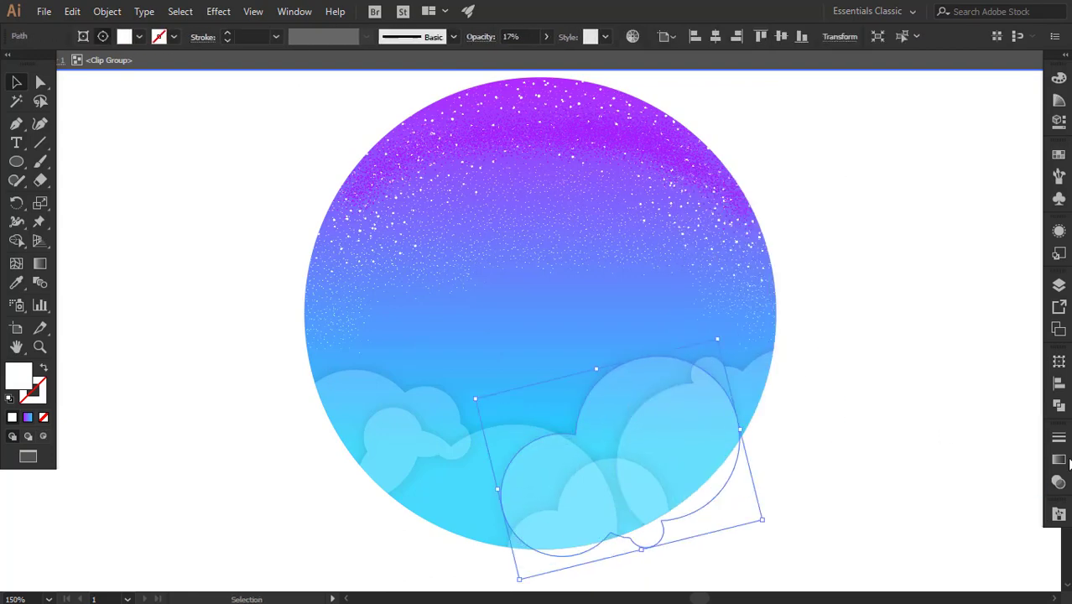
pyautogui.click(1059, 480)
pyautogui.press('Return')
pyautogui.click(920, 360)
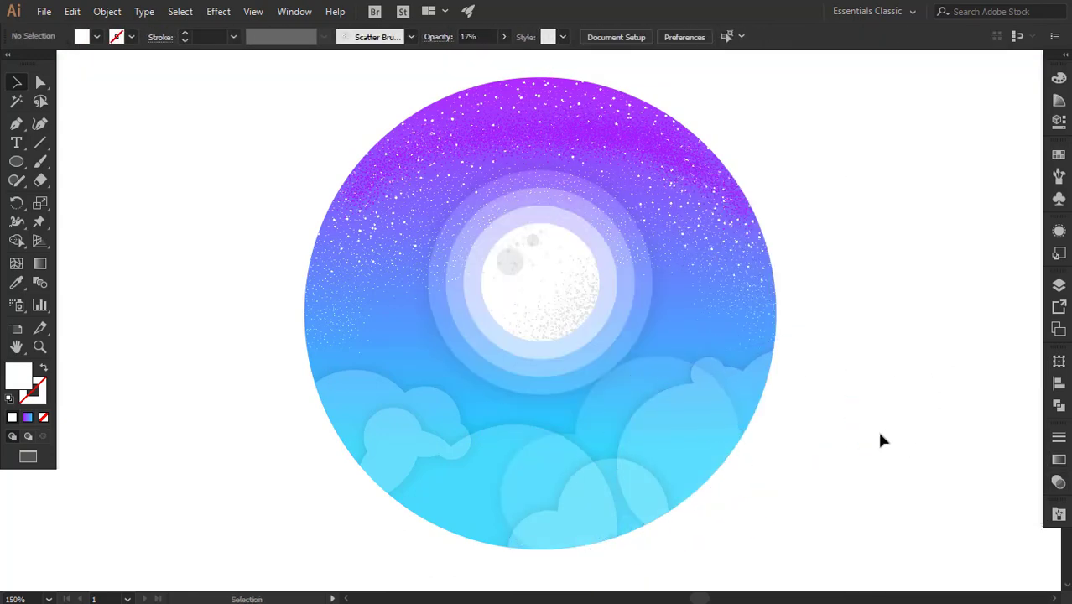
# - Draw a new 500 x 500 px circle
pyautogui.hotkey('ctrl', '0')
pyautogui.click(390, 348)
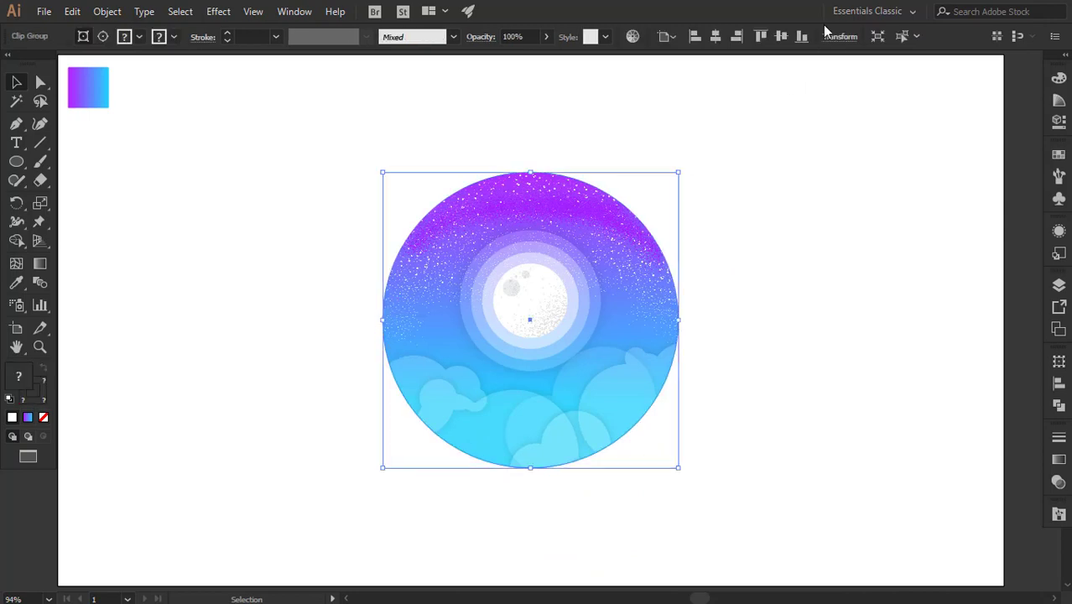
pyautogui.click(797, 238)
pyautogui.press('l')
pyautogui.click(574, 390)
pyautogui.write('500')
pyautogui.press('Tab')
pyautogui.write('5')
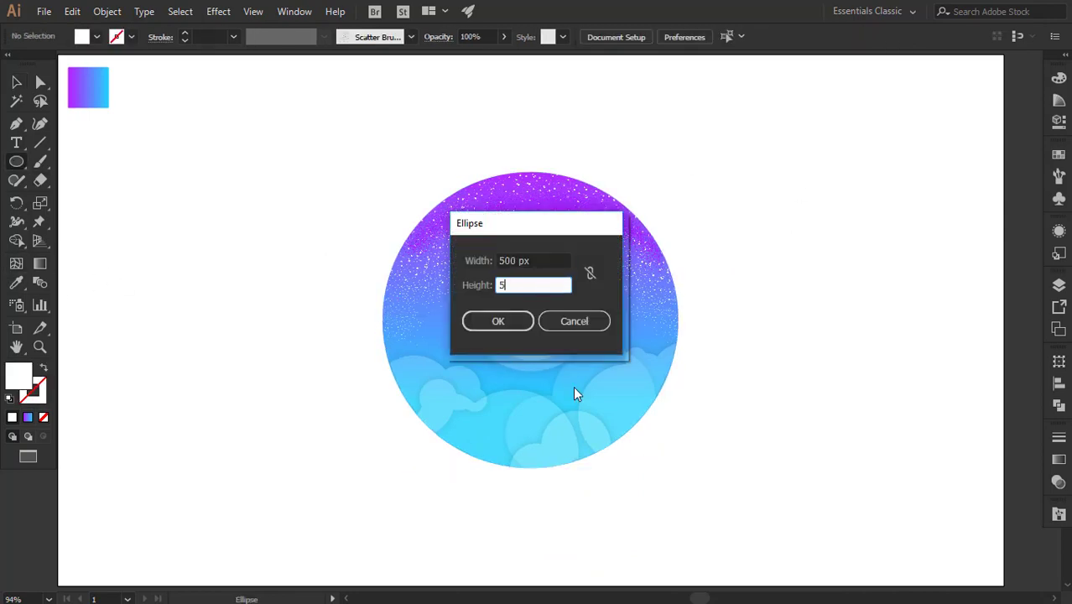
pyautogui.write('00')
pyautogui.click(469, 326)
# - Center the circle on the artboard, add a drop shadow, and send it behind the sky illustration
pyautogui.press('v')
pyautogui.click(672, 36)
pyautogui.click(737, 38)
pyautogui.click(220, 11)
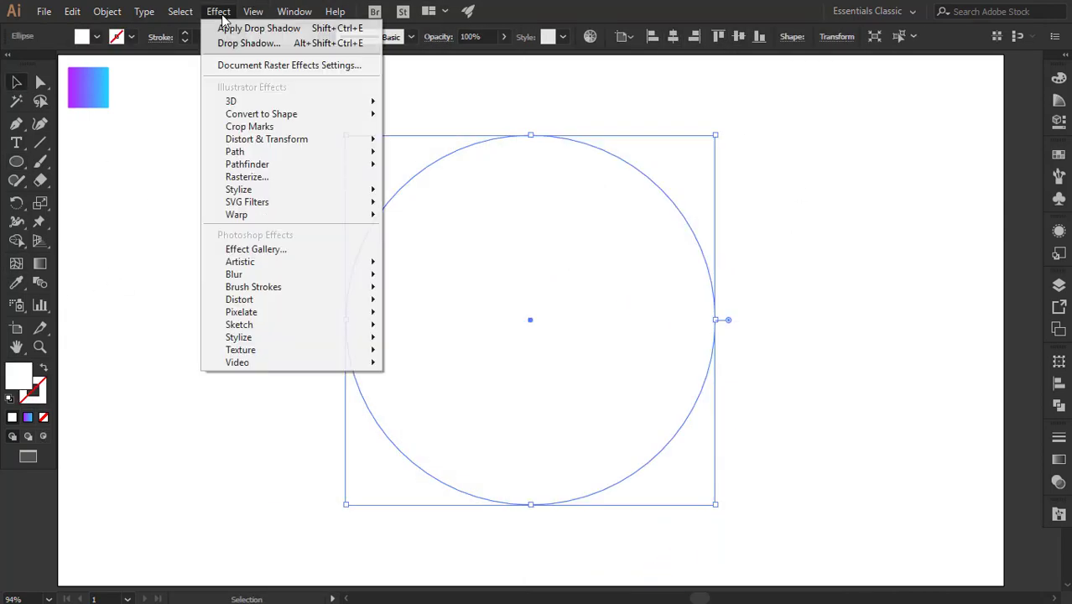
pyautogui.click(493, 190)
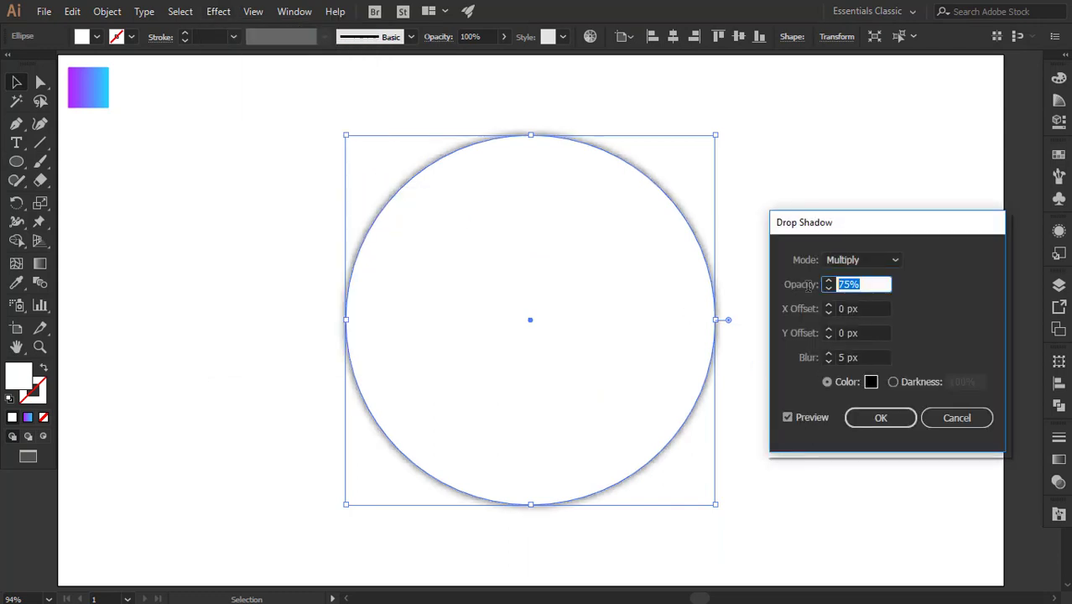
pyautogui.write('50')
pyautogui.click(880, 418)
pyautogui.click(809, 175)
pyautogui.rightClick(593, 247)
pyautogui.click(797, 535)
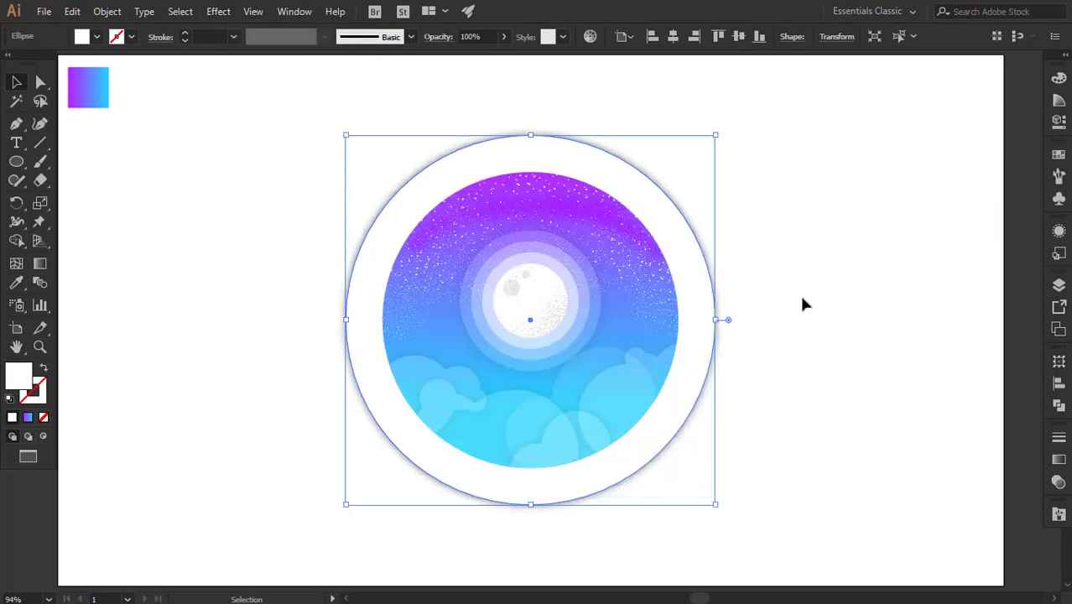
# - Revise the circle's drop shadow to a 3 px blur and 40% opacity
pyautogui.click(1058, 253)
pyautogui.click(914, 285)
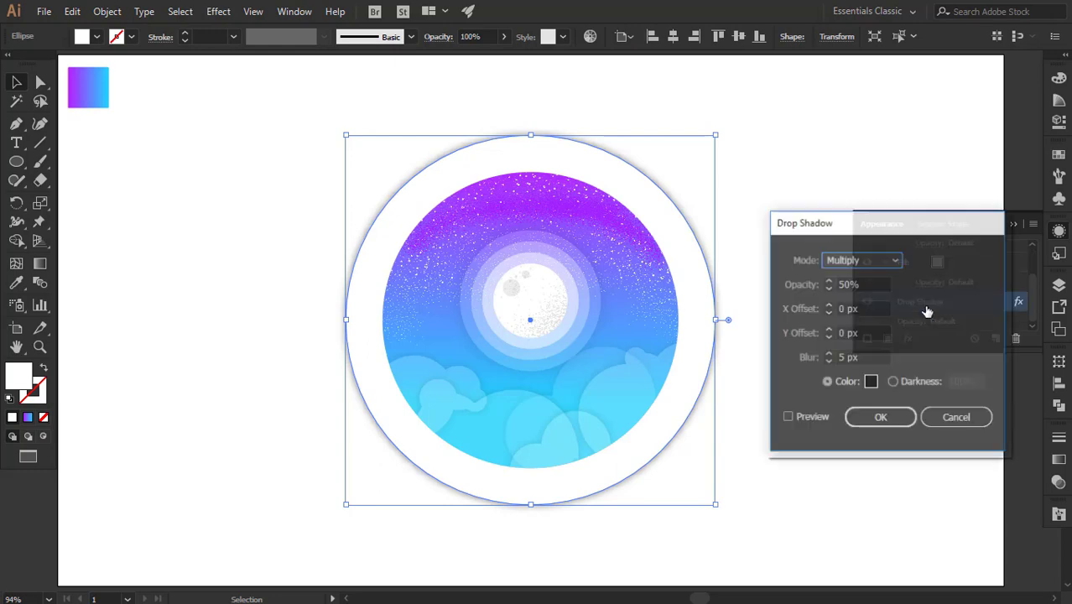
pyautogui.write('3')
pyautogui.click(787, 417)
pyautogui.press('Tab')
pyautogui.write('80')
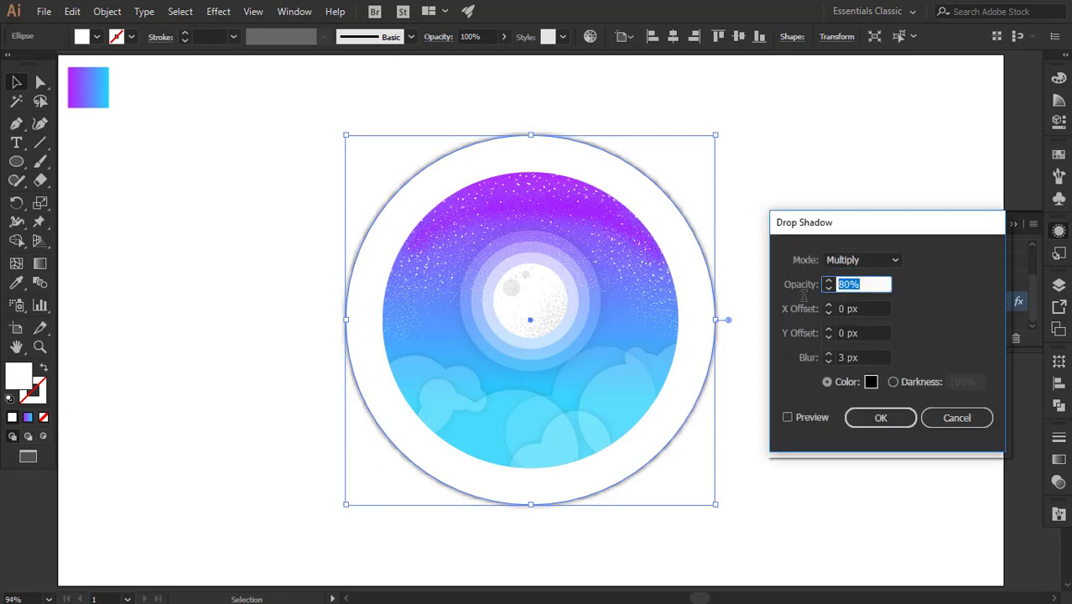
pyautogui.write('40')
pyautogui.click(787, 417)
pyautogui.press('Return')
# - Shrink the white circle to about 415 px and paste an enlarged copy behind it as an outer ring
pyautogui.click(816, 276)
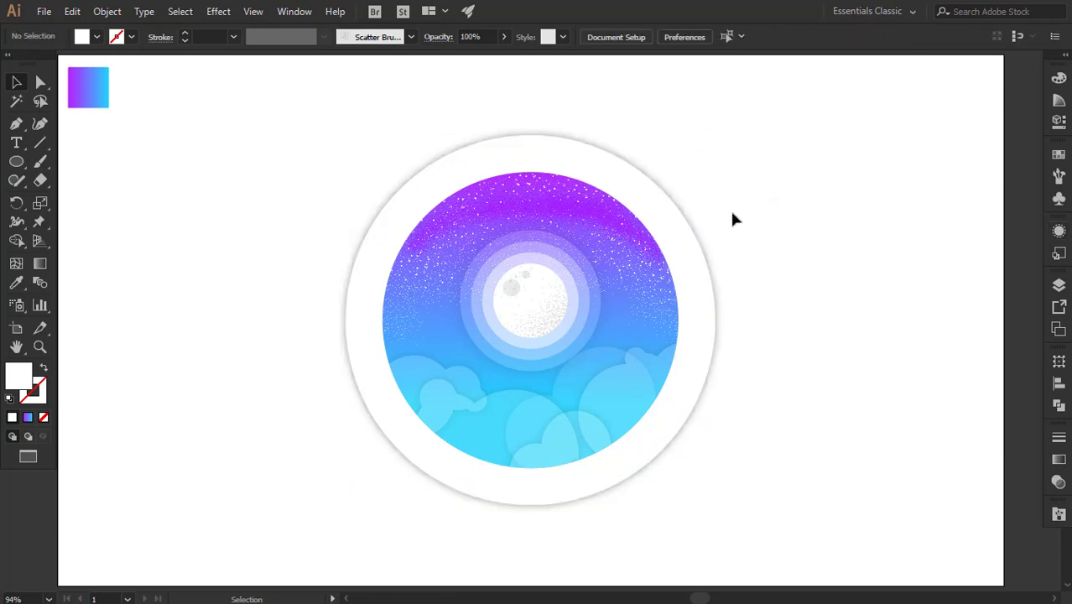
pyautogui.click(671, 209)
pyautogui.moveTo(715, 135); pyautogui.dragTo(704, 146)
pyautogui.click(738, 394)
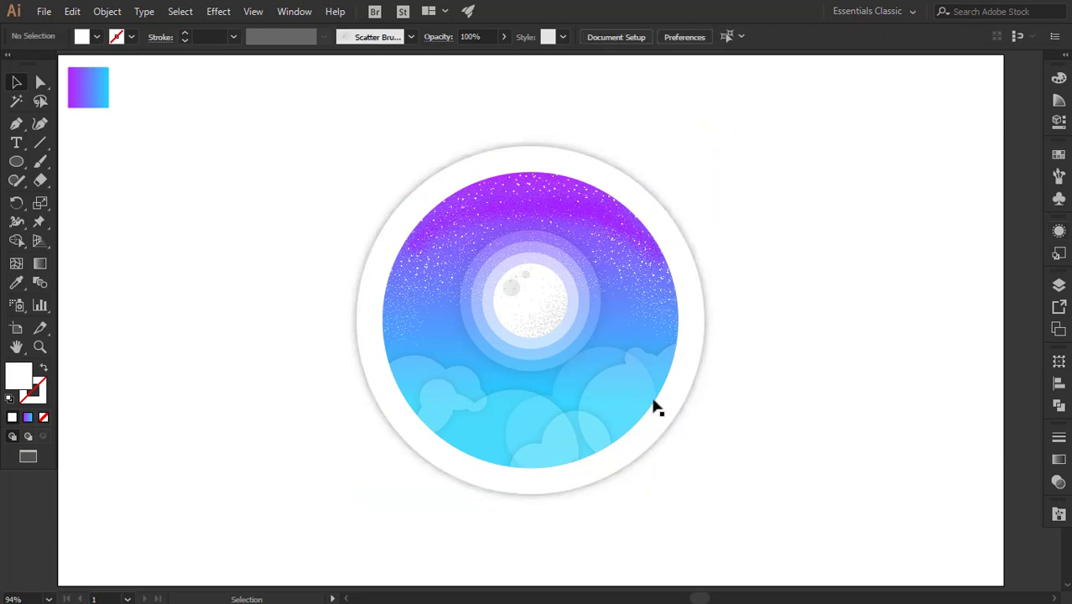
pyautogui.click(693, 393)
pyautogui.click(73, 11)
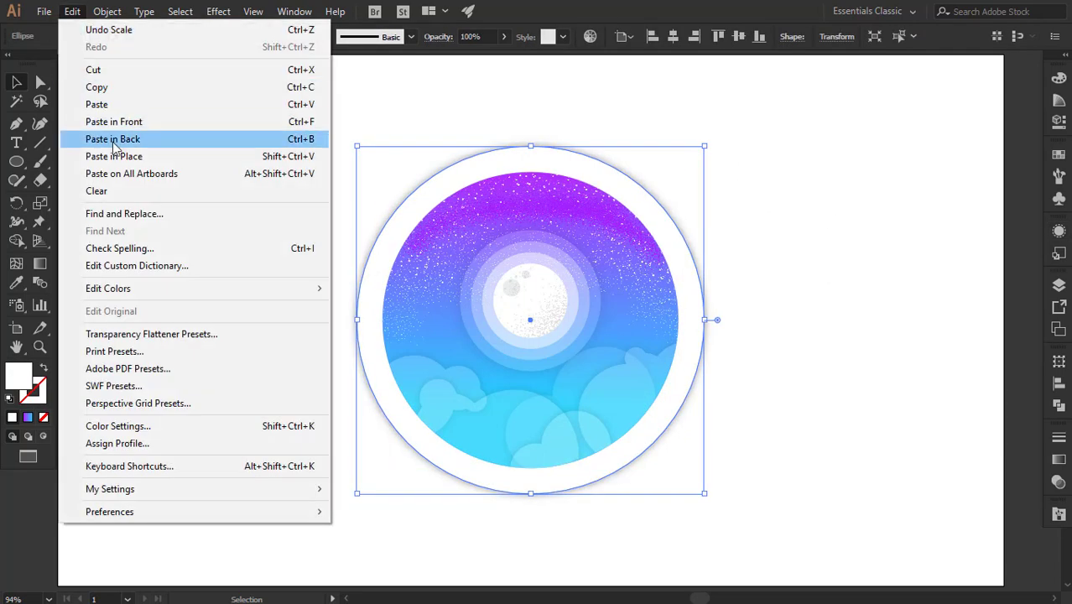
pyautogui.click(112, 139)
pyautogui.moveTo(705, 493); pyautogui.dragTo(742, 531)
pyautogui.click(809, 455)
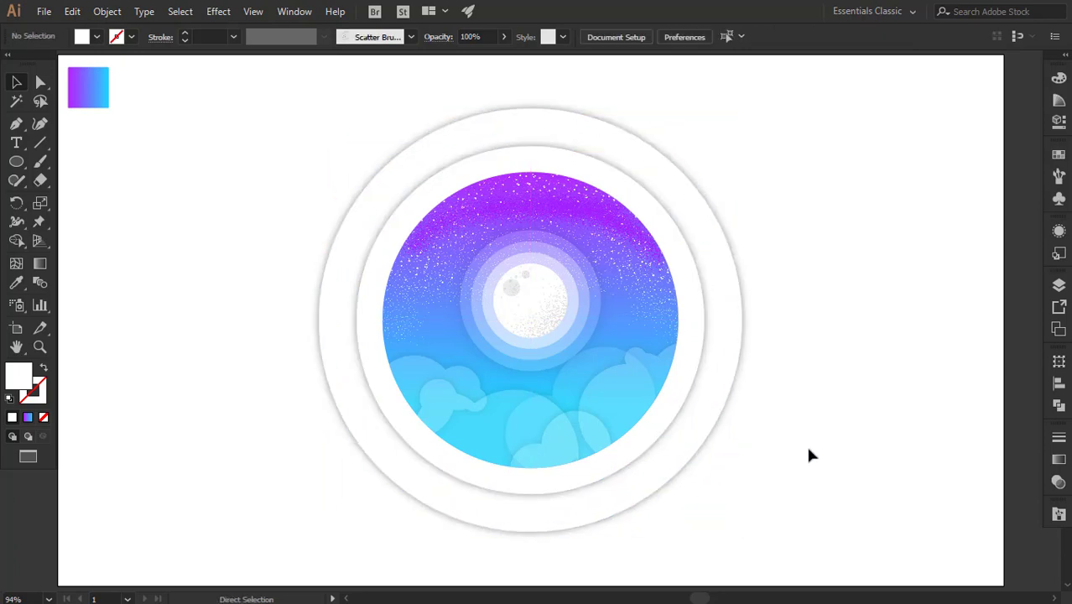
# - Resize the gradient rectangle to 1280 x 720 px, center it on the artboard, and send it to the back
pyautogui.click(93, 86)
pyautogui.click(836, 37)
pyautogui.press('Tab')
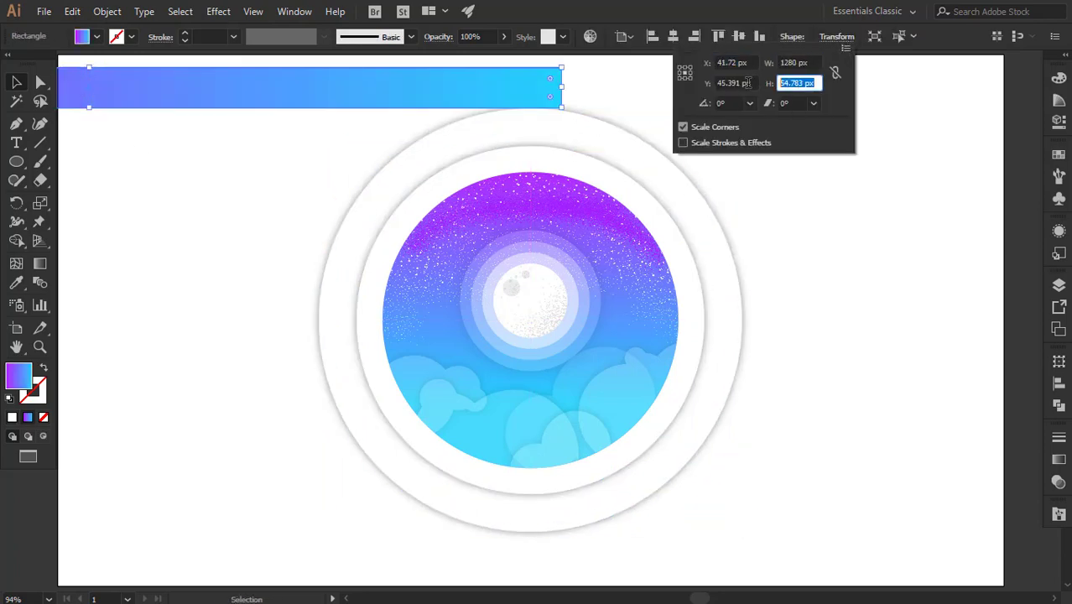
pyautogui.press('Return')
pyautogui.click(673, 36)
pyautogui.click(739, 36)
pyautogui.rightClick(247, 239)
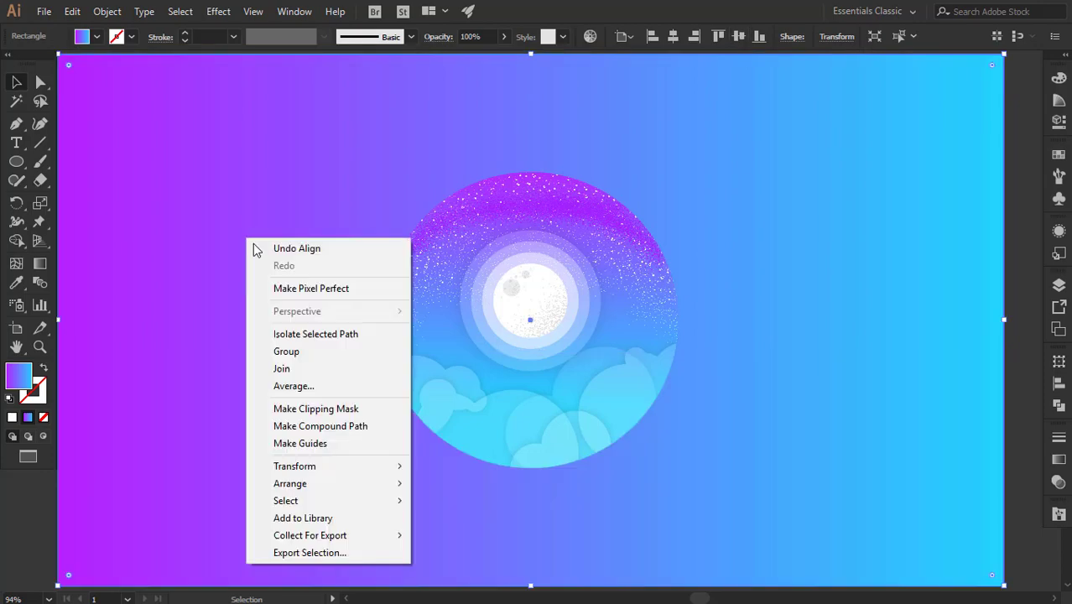
pyautogui.click(454, 542)
pyautogui.hotkey('ctrl', '-')
# - Group the two white rings and center them with the sky illustration
pyautogui.click(634, 407)
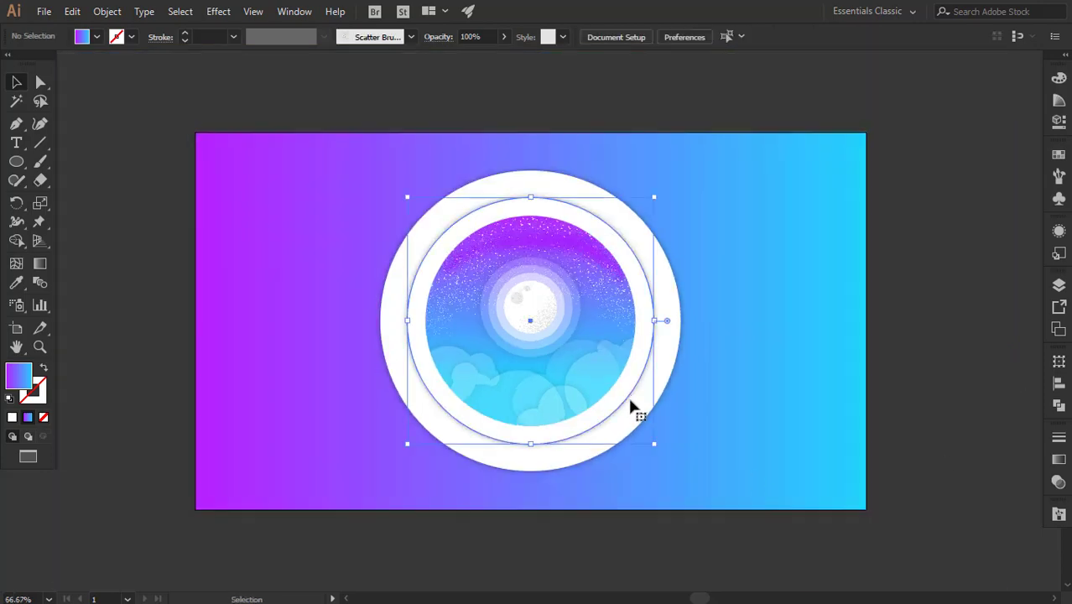
pyautogui.keyDown('shift'); pyautogui.click(644, 299); pyautogui.keyUp('shift')
pyautogui.rightClick(581, 301)
pyautogui.click(610, 395)
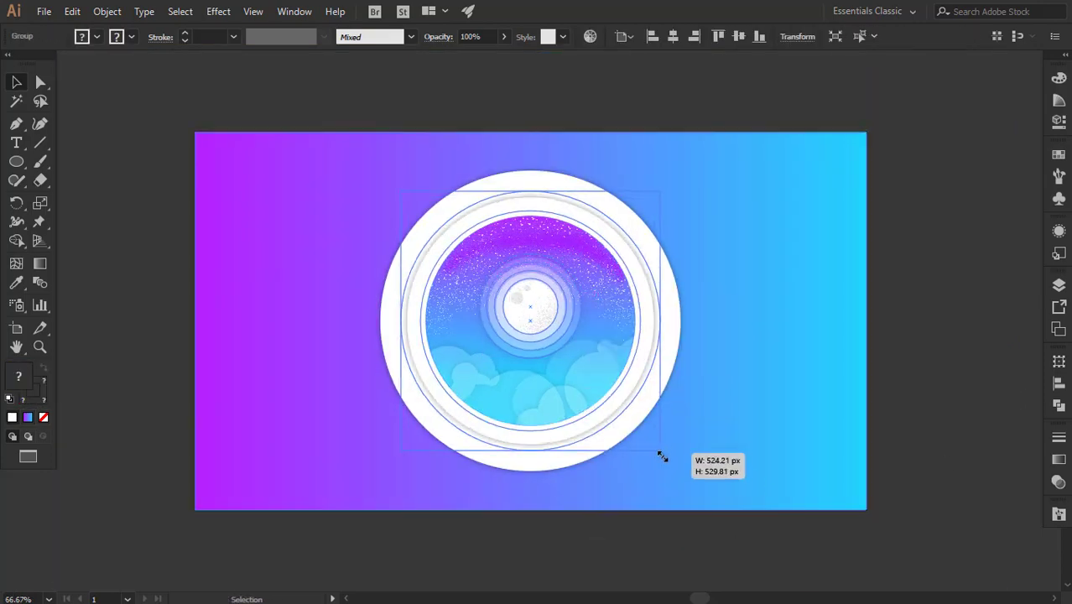
pyautogui.rightClick(624, 365)
pyautogui.click(672, 36)
pyautogui.rightClick(578, 267)
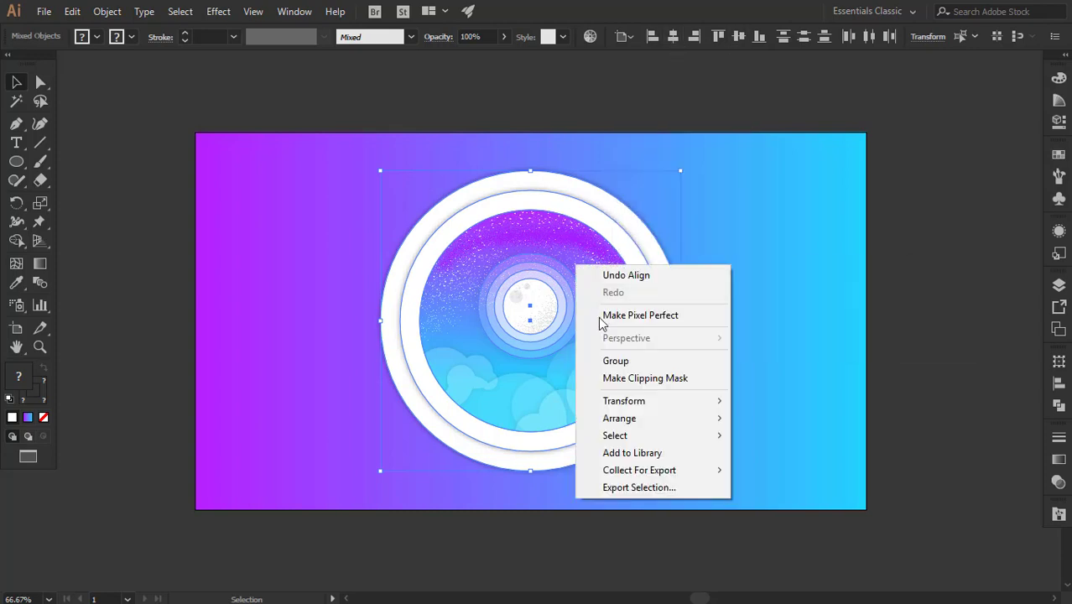
pyautogui.click(672, 36)
pyautogui.click(737, 213)
pyautogui.hotkey('ctrl', '0')
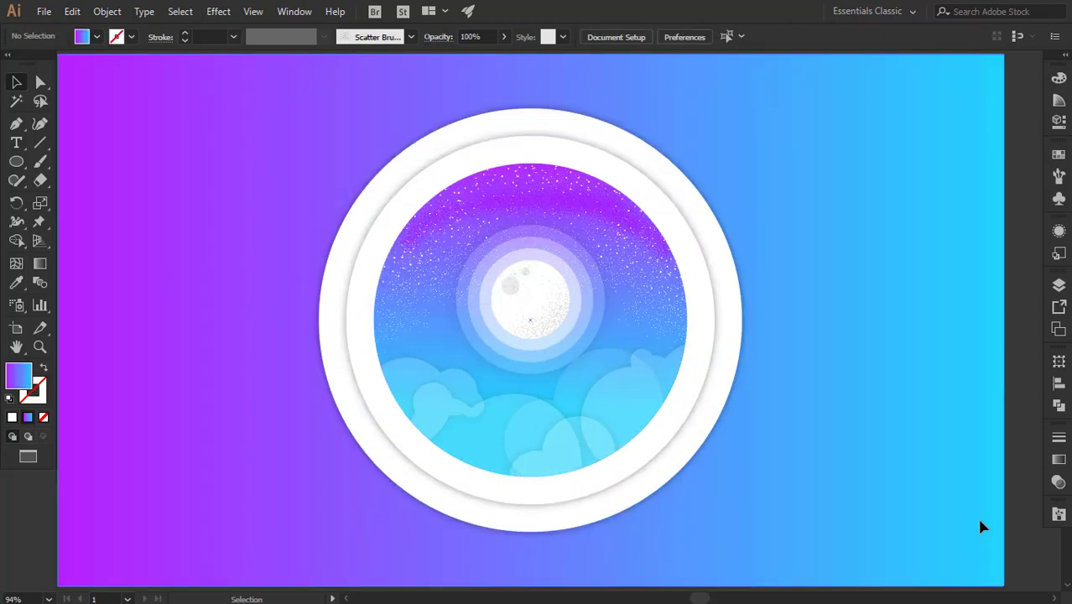